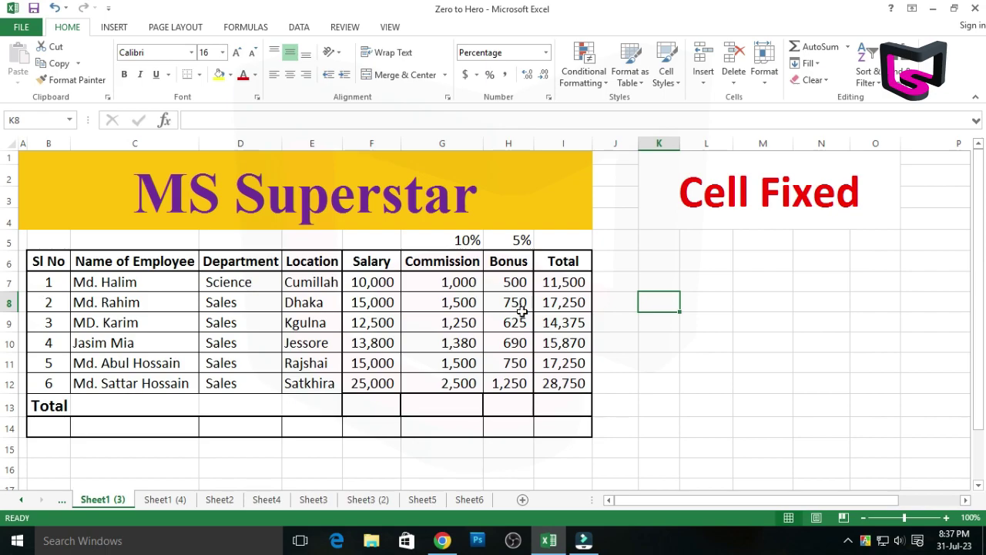
# Step: Delete the Commission and Bonus figures in G7:H12 for all six employees
pyautogui.click(710, 282)
pyautogui.click(676, 311)
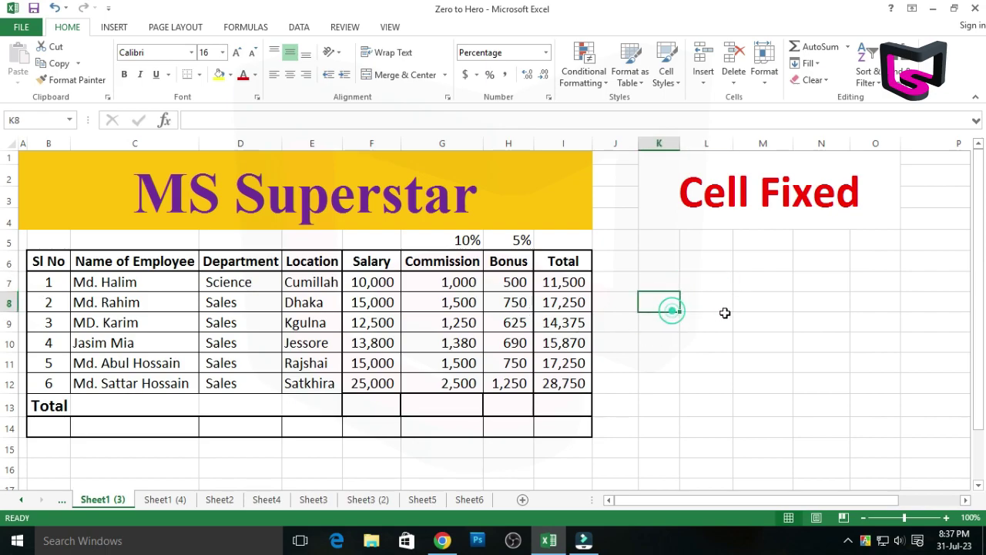
pyautogui.click(725, 314)
pyautogui.click(670, 347)
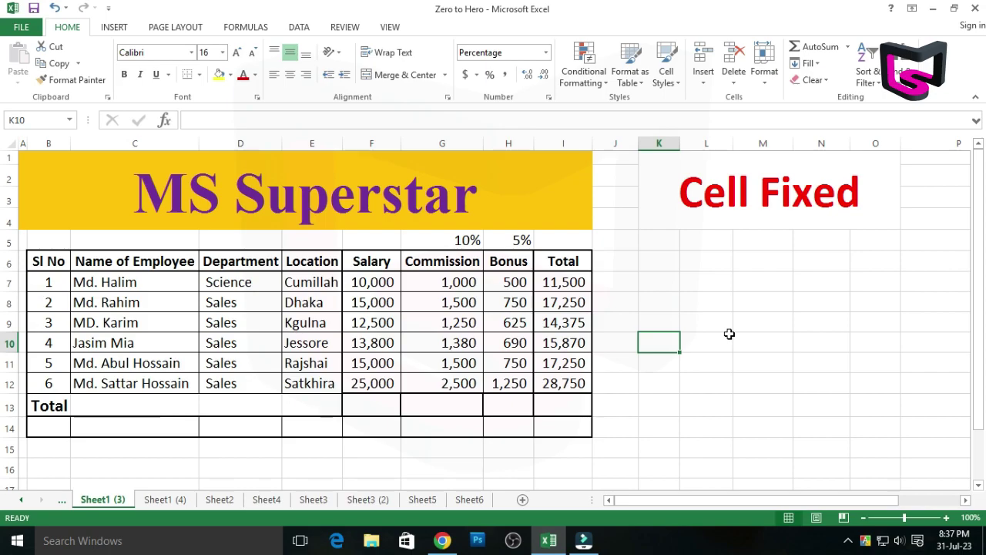
pyautogui.click(697, 342)
pyautogui.click(667, 336)
pyautogui.click(673, 324)
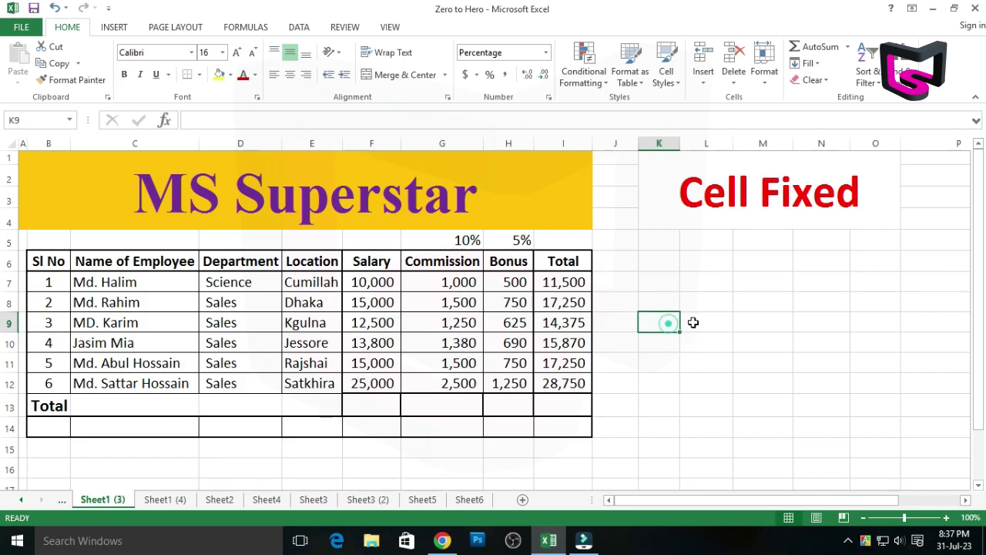
pyautogui.click(697, 322)
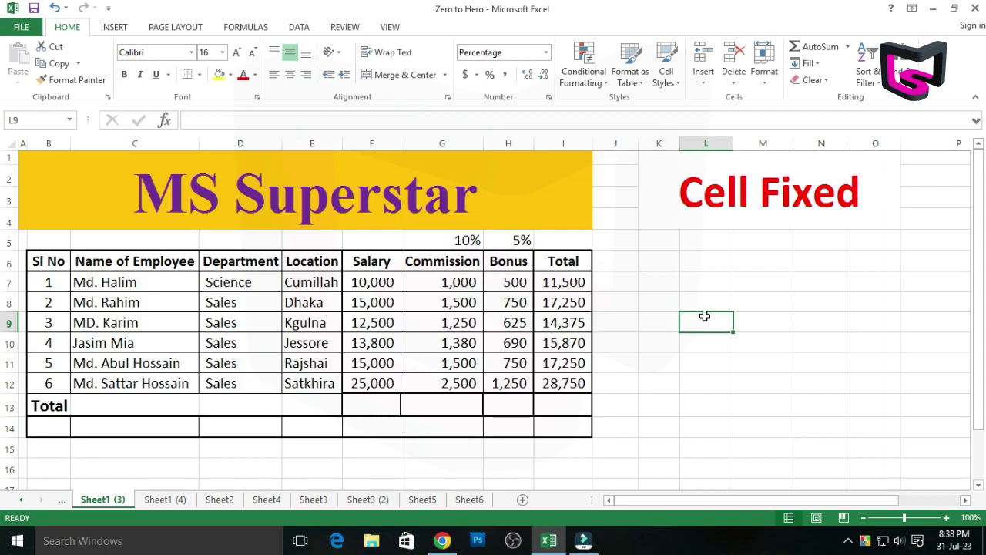
pyautogui.moveTo(468, 300); pyautogui.dragTo(497, 379)
pyautogui.press('Delete')
pyautogui.click(455, 343)
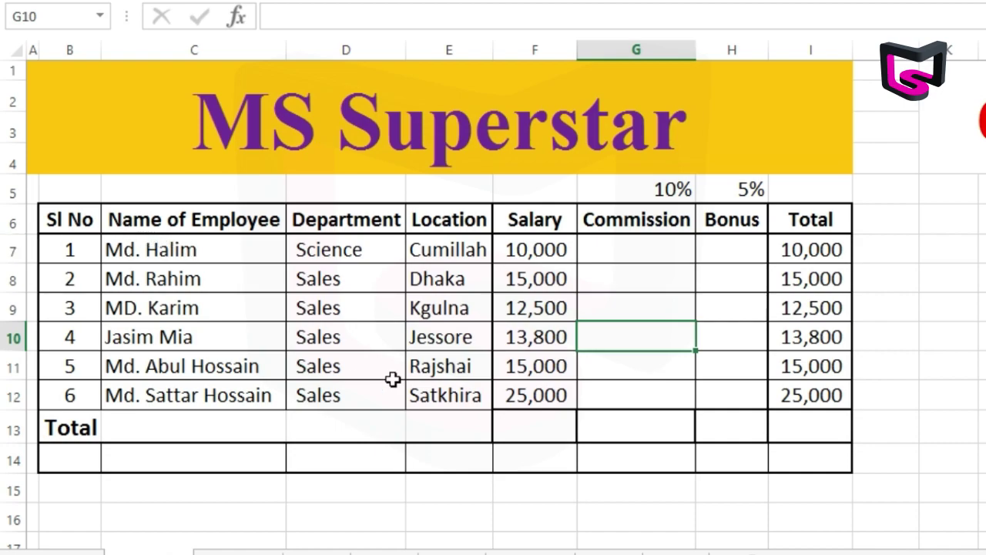
# Step: Highlight the employee rows of the salary table, then clear the highlight
pyautogui.click(648, 255)
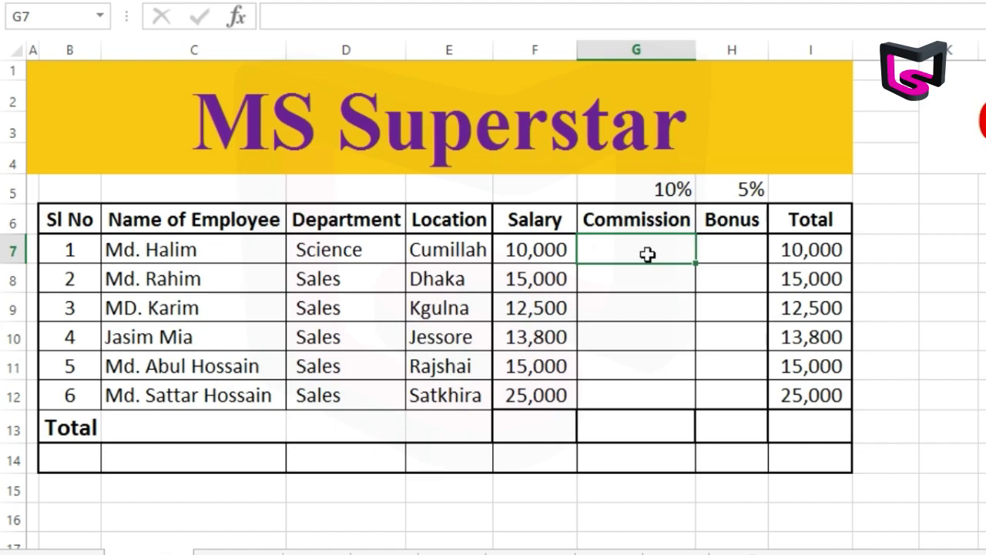
pyautogui.click(529, 266)
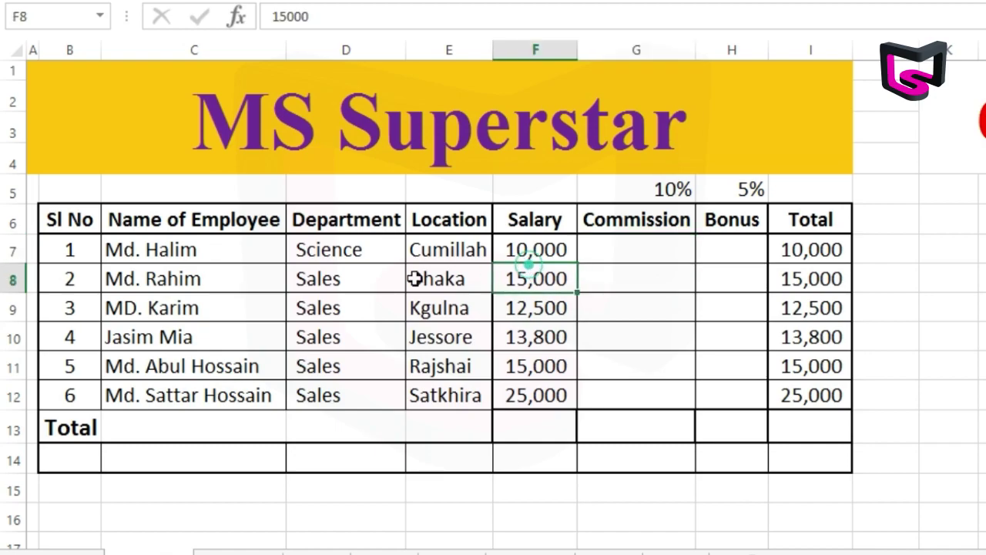
pyautogui.moveTo(164, 249)
pyautogui.mouseDown()
pyautogui.moveTo(709, 288)
pyautogui.moveTo(806, 390)
pyautogui.mouseUp()
pyautogui.click(657, 354)
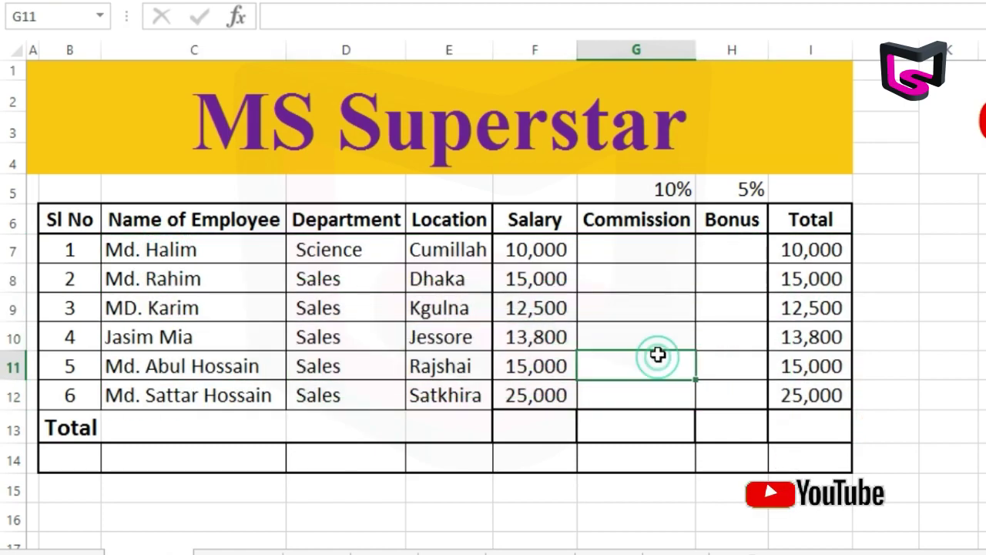
# Step: Enter =F7*G5 in G7 so the first commission shows 1,000
pyautogui.click(641, 253)
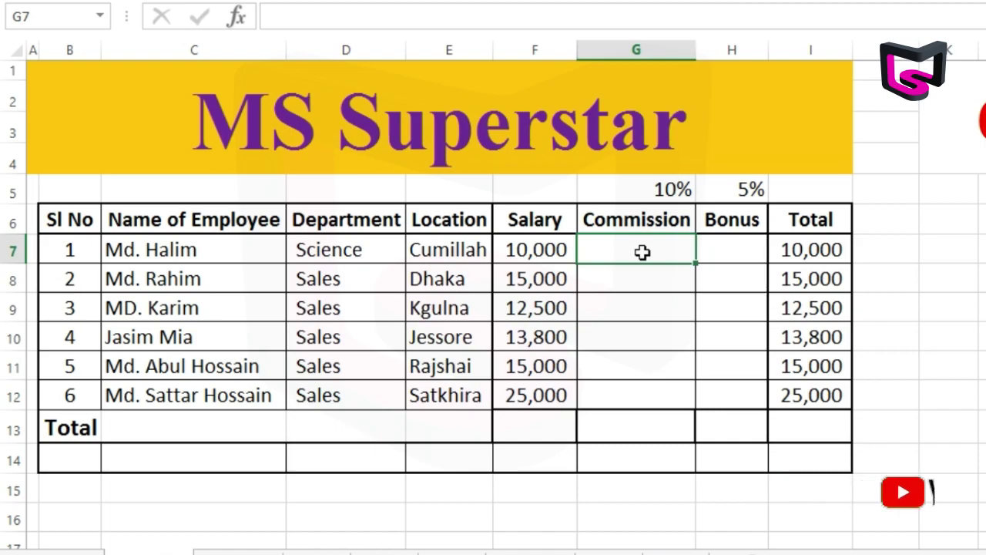
pyautogui.write('=')
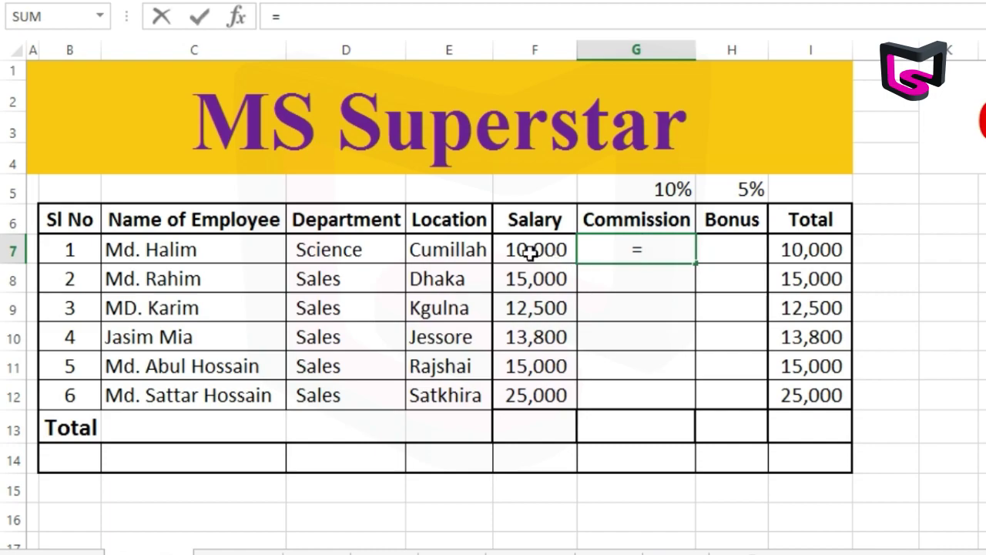
pyautogui.click(530, 253)
pyautogui.write('*')
pyautogui.click(639, 189)
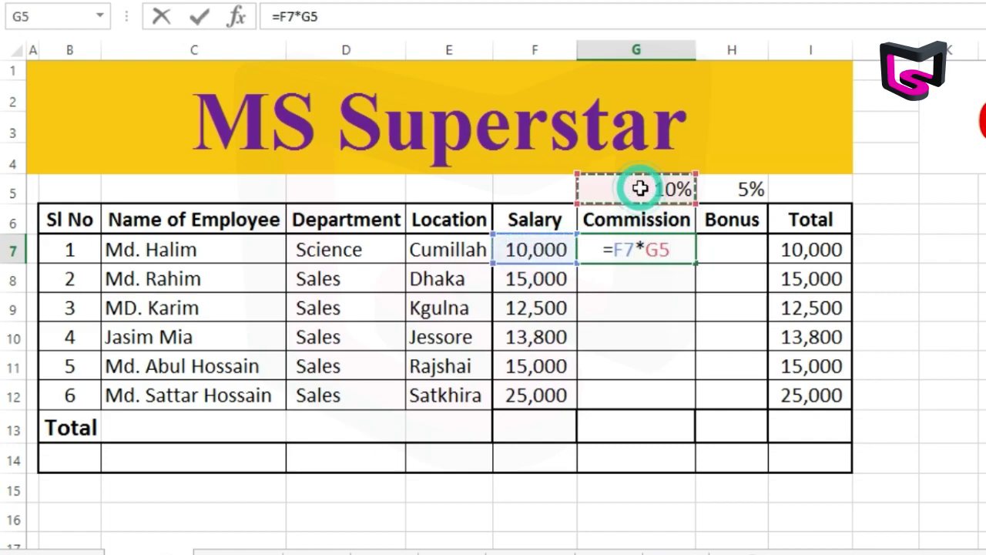
pyautogui.press('Return')
pyautogui.click(673, 256)
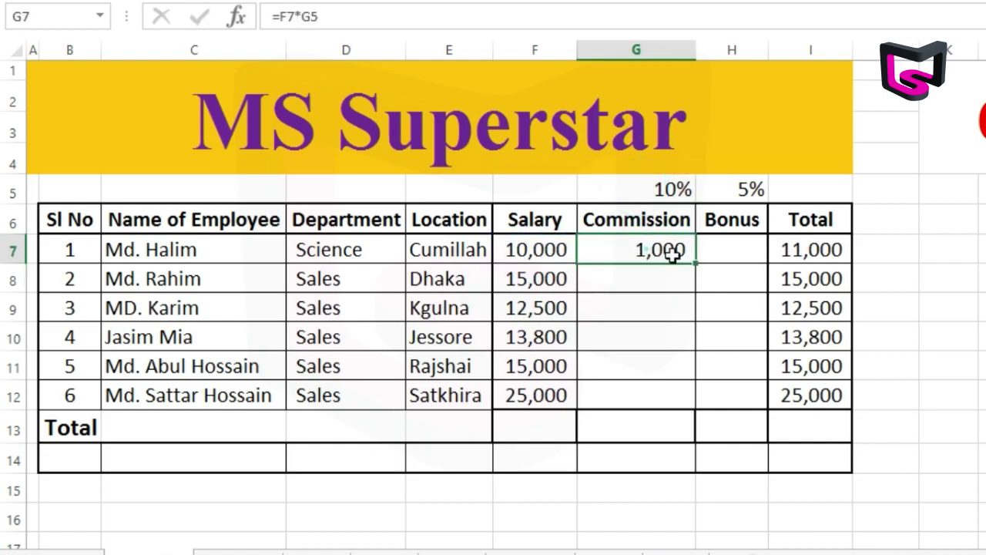
# Step: Enter 10 as trial bonuses in H7:H8, then delete them again
pyautogui.click(724, 249)
pyautogui.write('1')
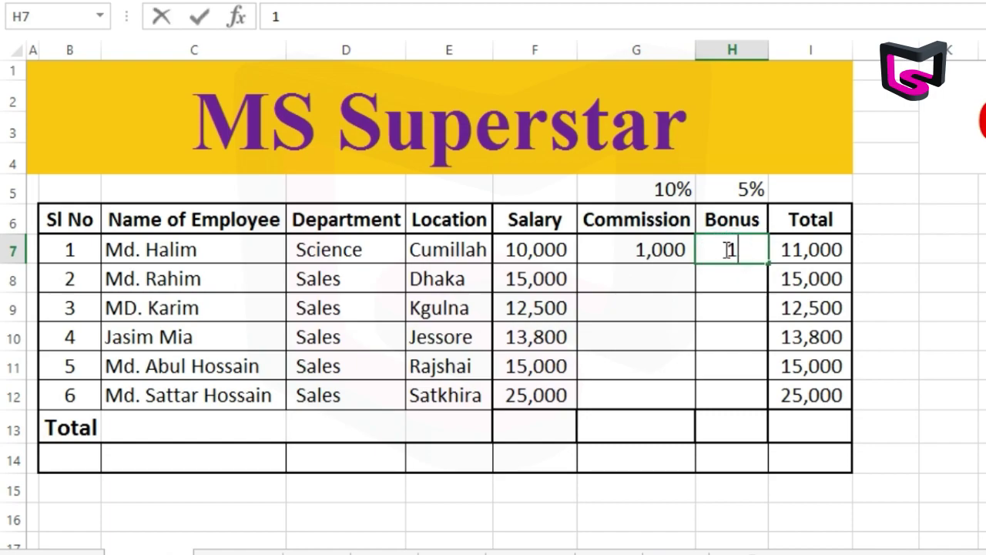
pyautogui.write('0')
pyautogui.press('Return')
pyautogui.write('10')
pyautogui.press('Return')
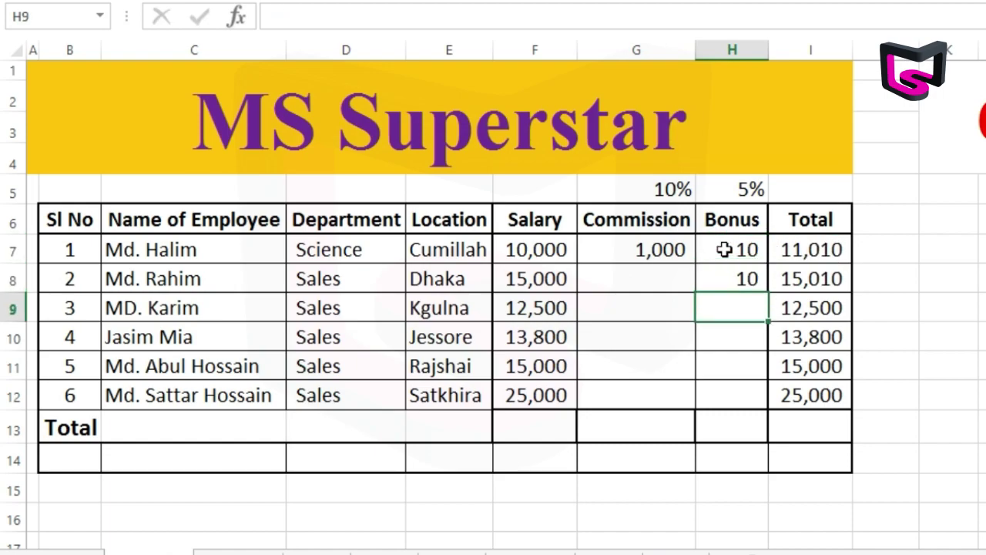
pyautogui.moveTo(724, 248); pyautogui.dragTo(729, 278)
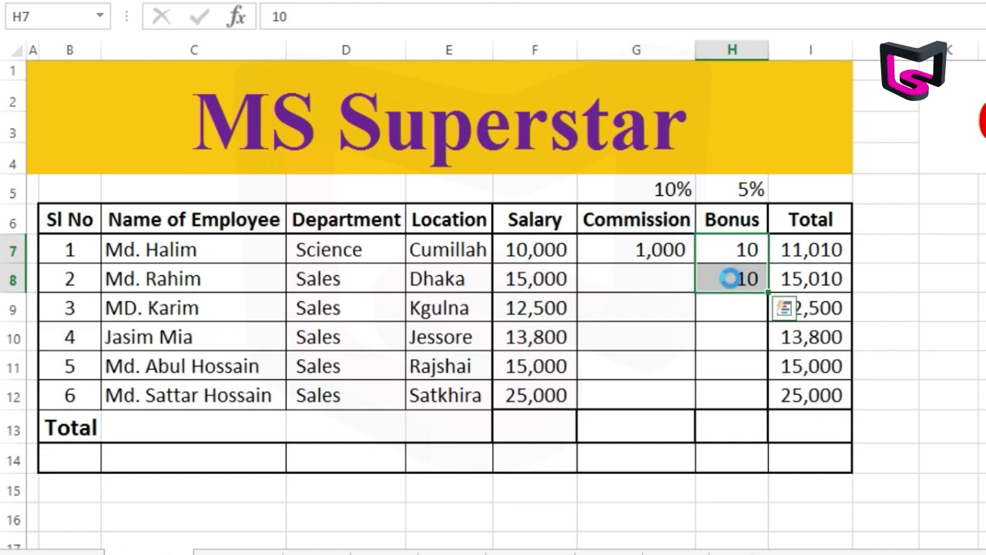
pyautogui.press('Delete')
pyautogui.click(646, 244)
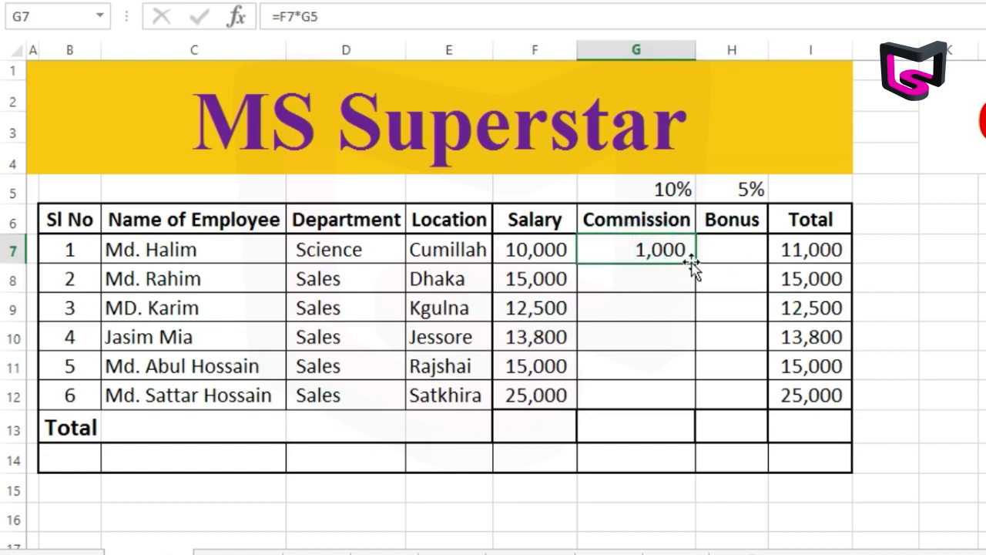
# Step: Fill G7's commission formula down to G12 and inspect the shifted references in G7, G8 and G9
pyautogui.moveTo(696, 264); pyautogui.dragTo(695, 403)
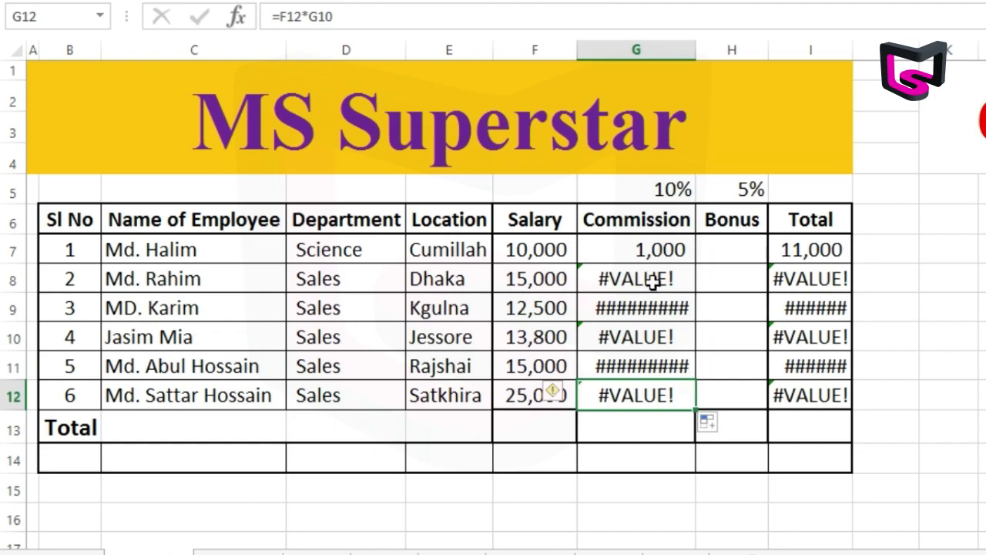
pyautogui.click(643, 249)
pyautogui.doubleClick(643, 249)
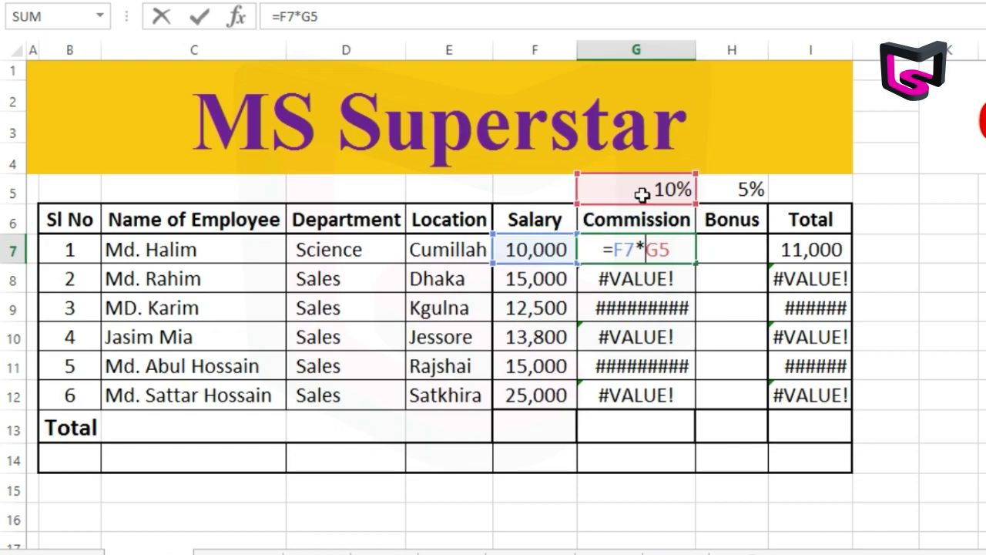
pyautogui.press('Return')
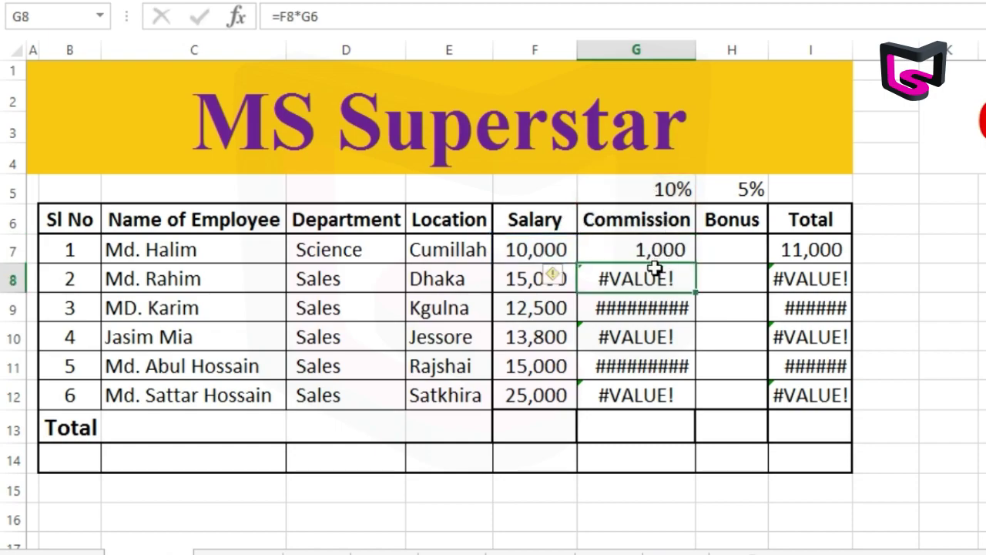
pyautogui.doubleClick(659, 278)
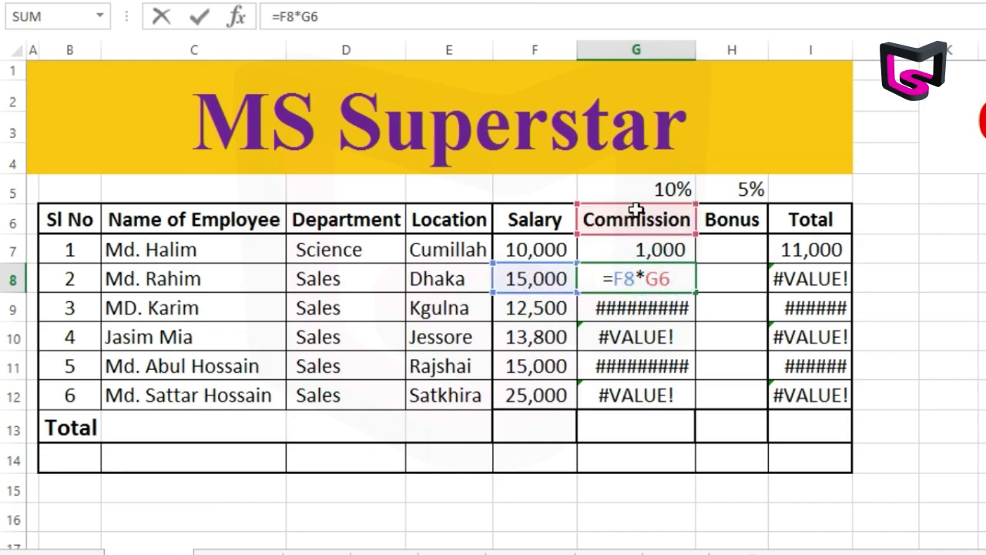
pyautogui.press('Return')
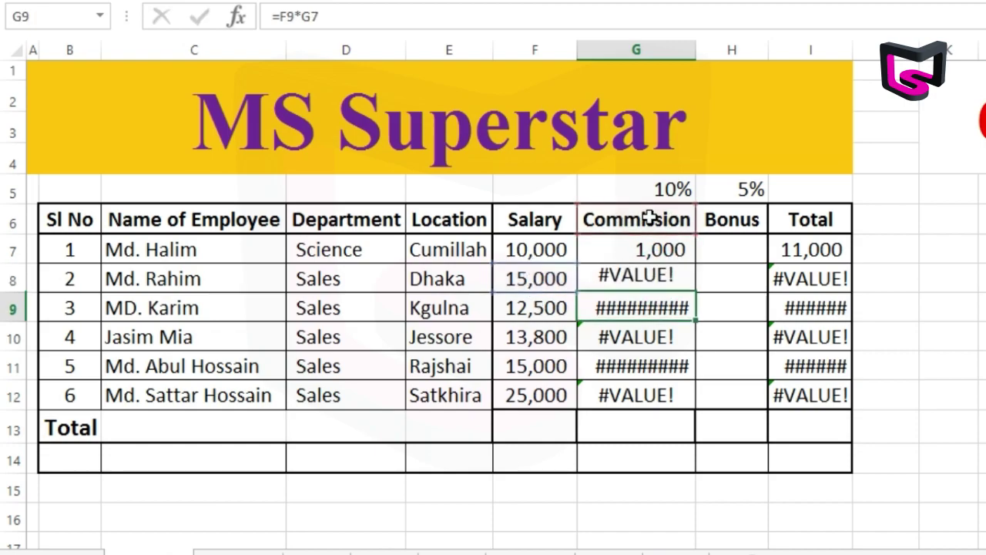
pyautogui.doubleClick(651, 309)
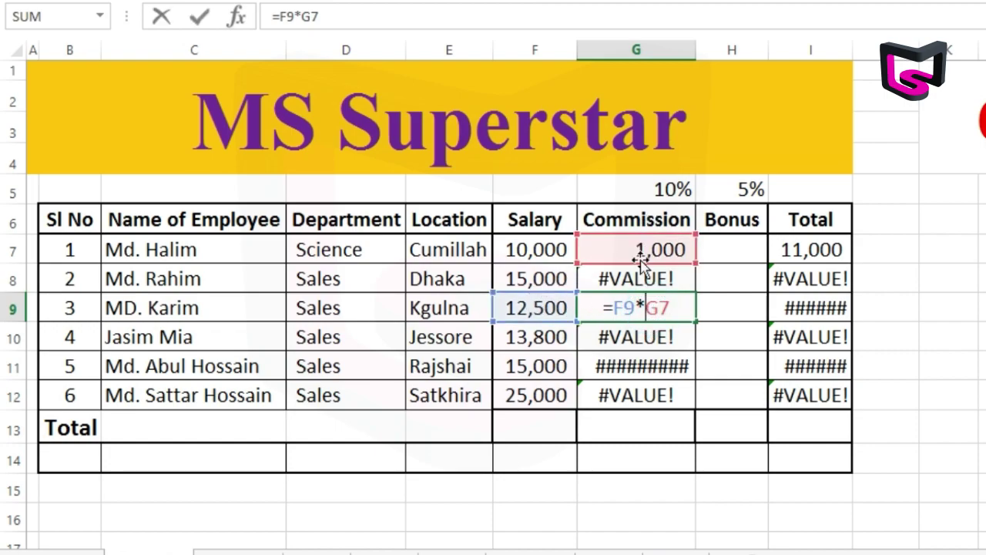
pyautogui.press('Return')
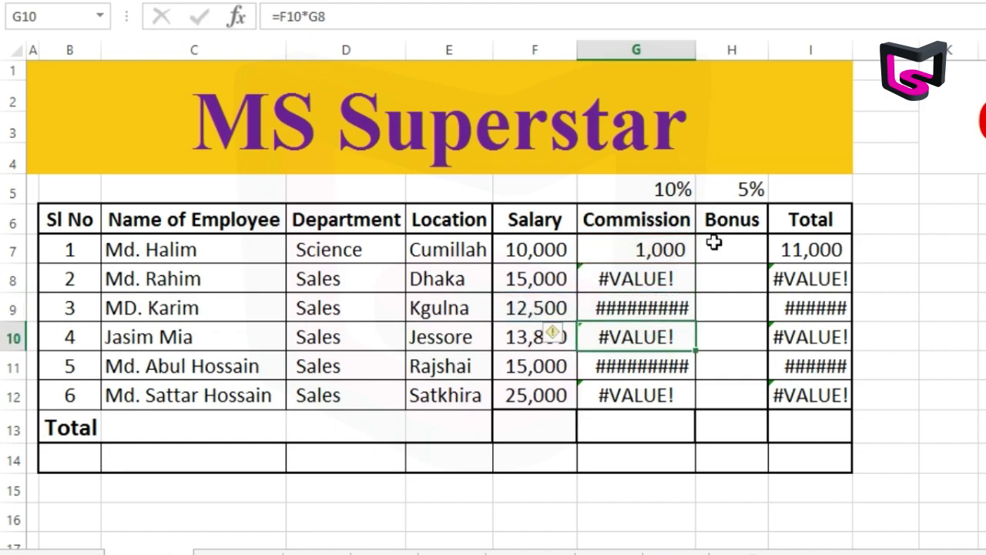
pyautogui.click(663, 190)
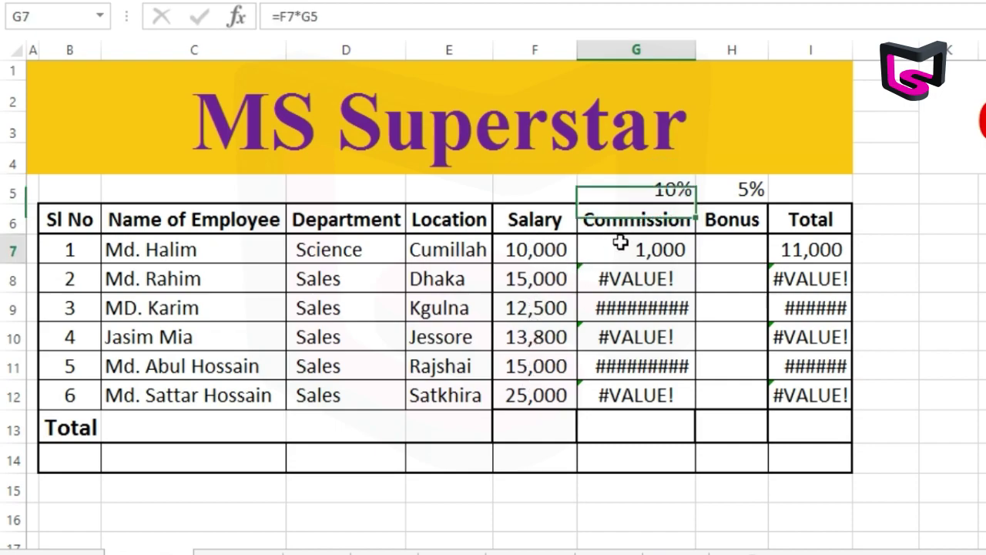
pyautogui.doubleClick(623, 240)
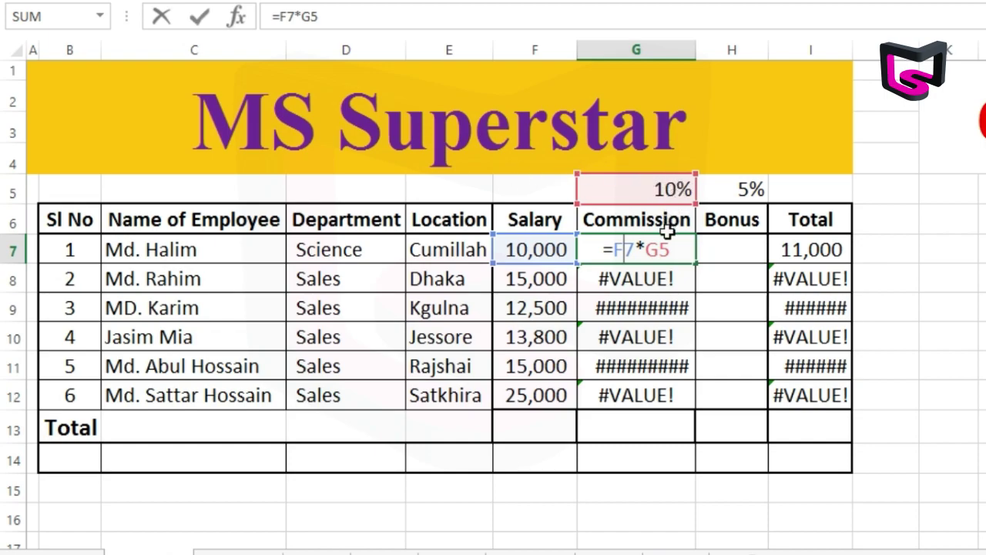
# Step: Change G7 to =F7*$G$5 and fill it down to G12
pyautogui.click(650, 246)
pyautogui.write('$')
pyautogui.click(666, 248)
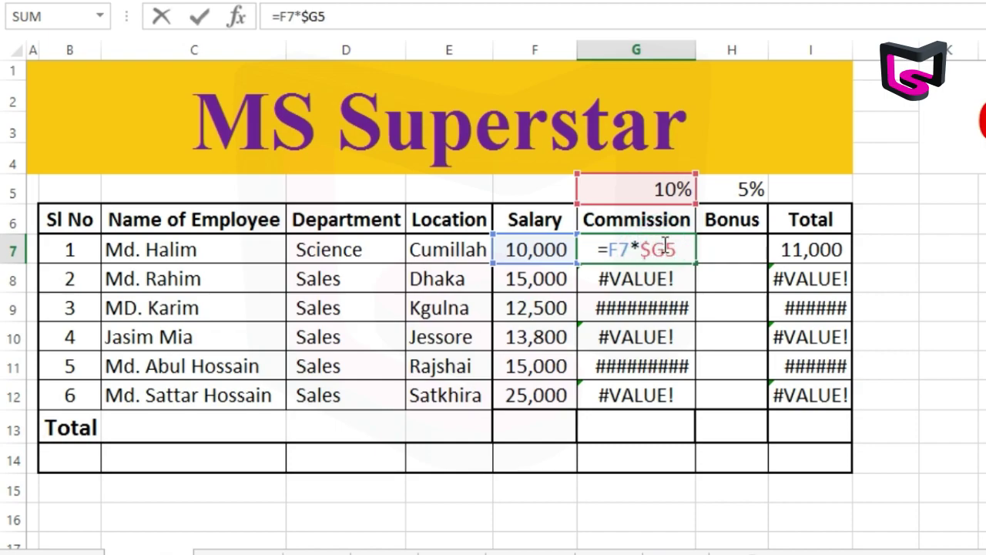
pyautogui.write('$')
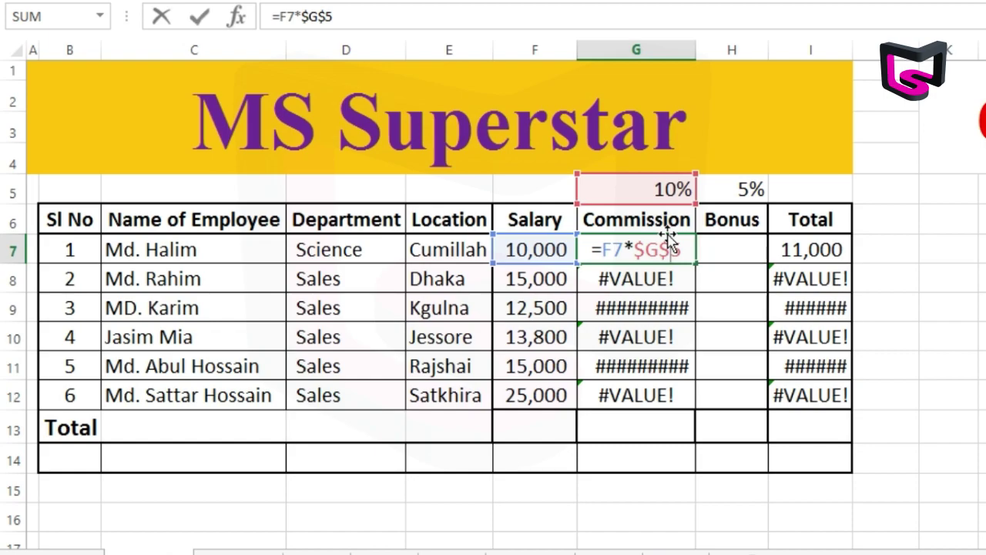
pyautogui.press('Return')
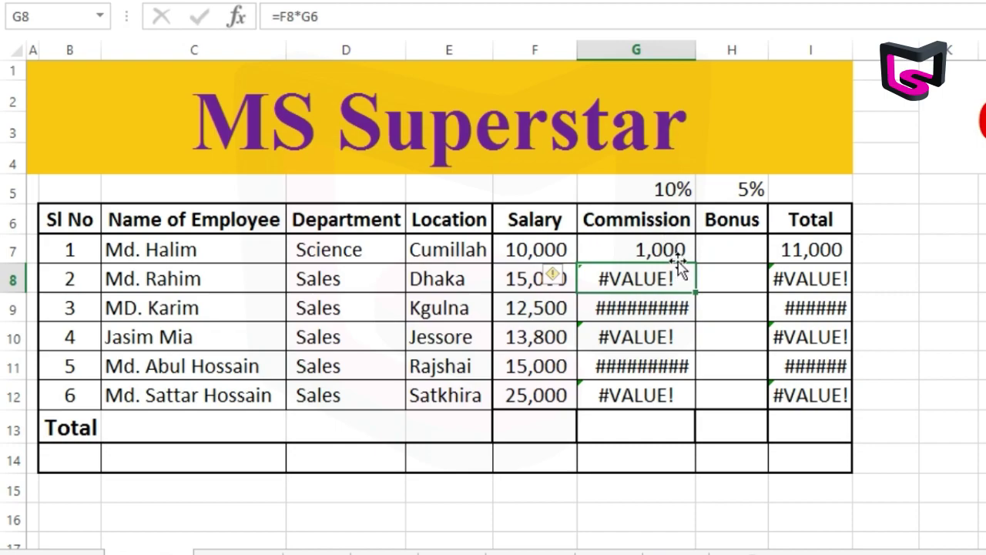
pyautogui.click(684, 255)
pyautogui.moveTo(696, 263); pyautogui.dragTo(694, 408)
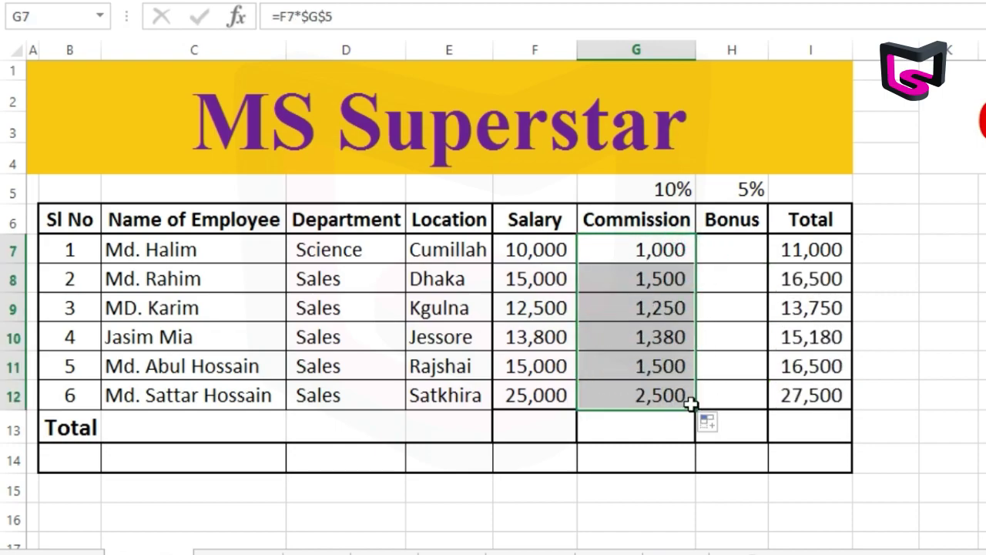
pyautogui.click(667, 310)
pyautogui.doubleClick(663, 308)
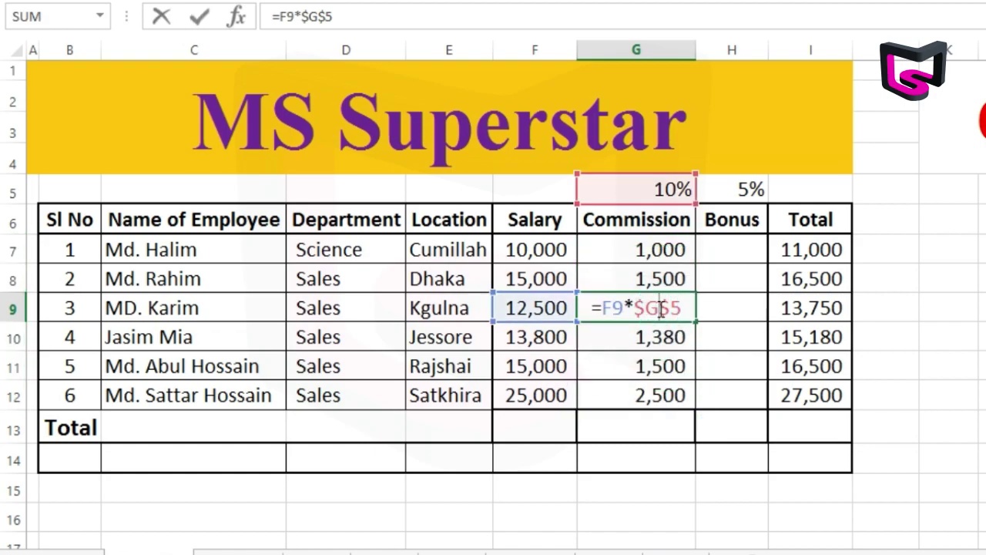
pyautogui.press('Return')
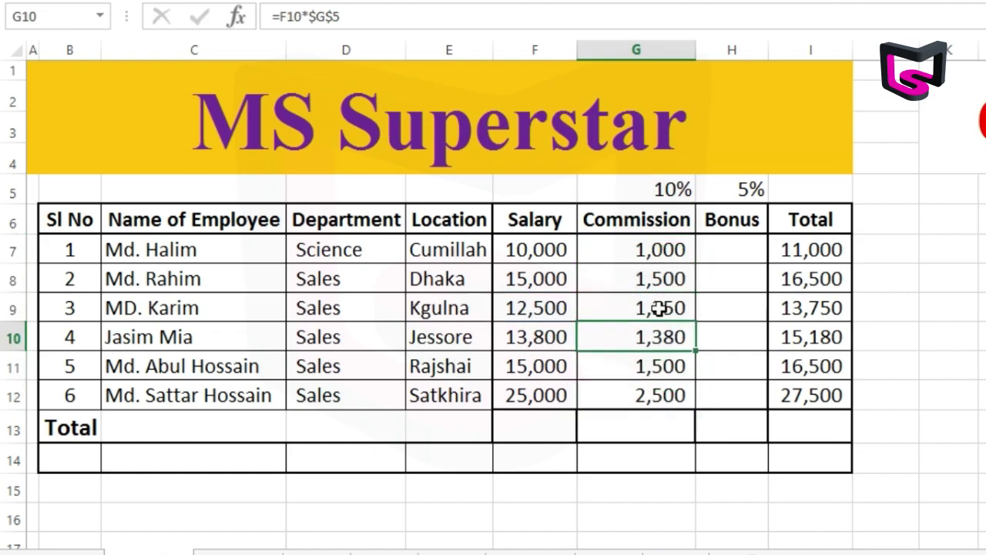
pyautogui.click(656, 248)
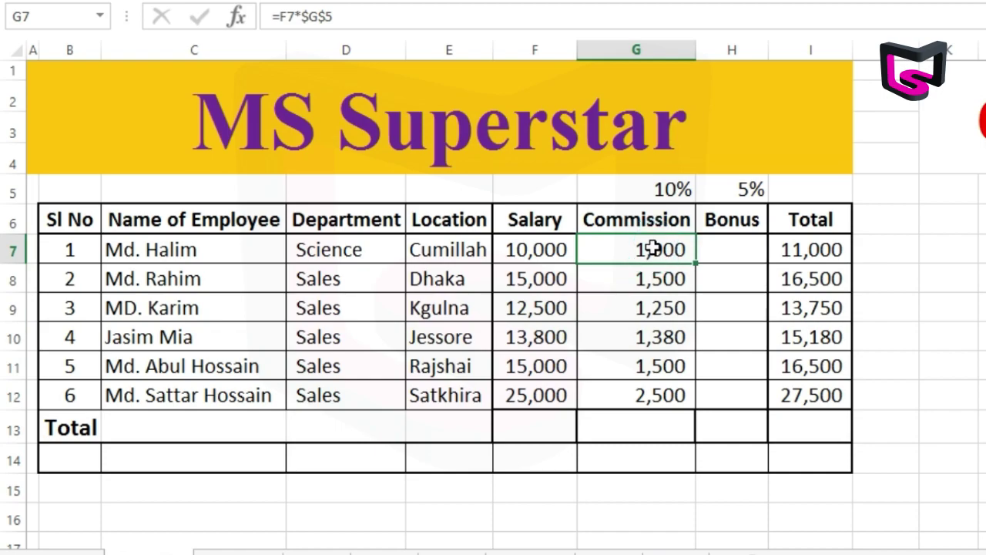
pyautogui.doubleClick(654, 248)
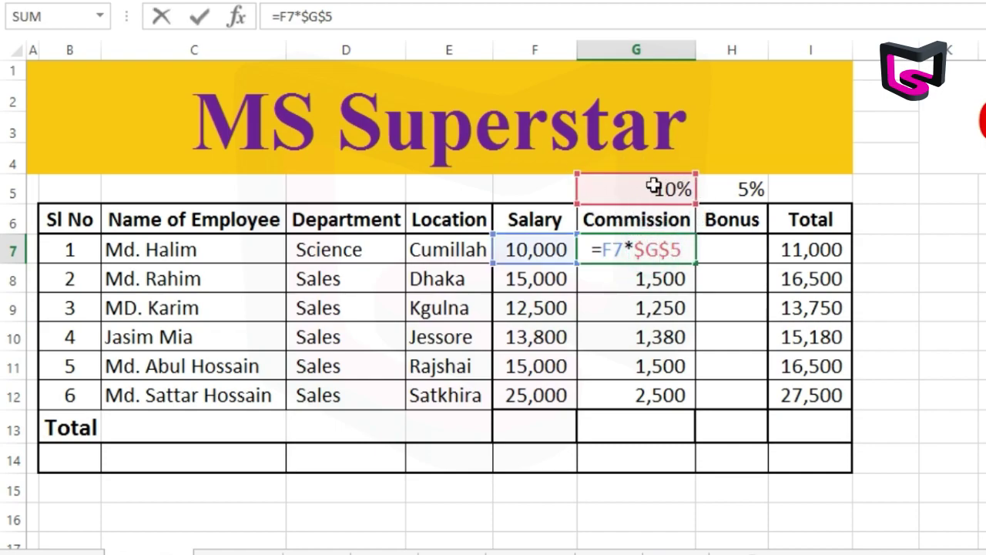
pyautogui.press('Return')
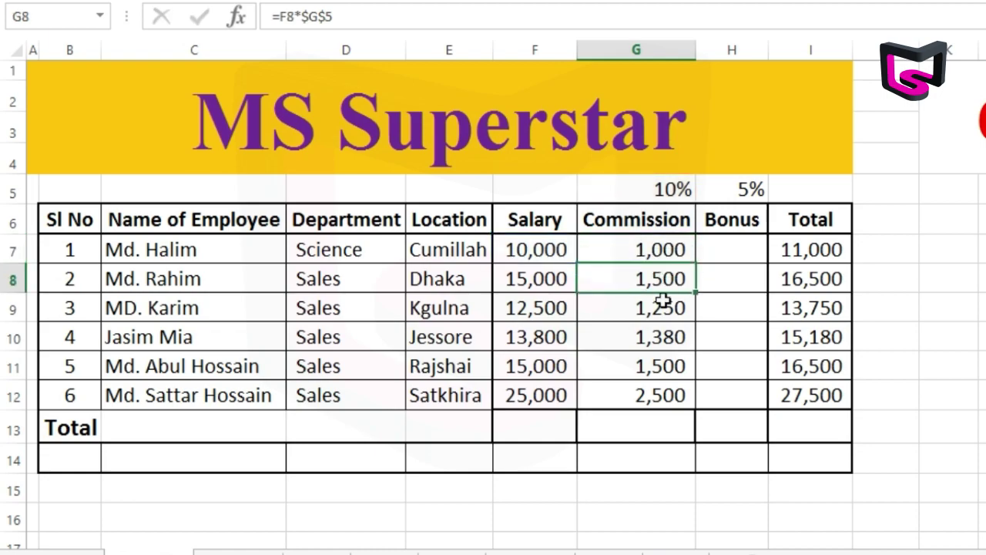
pyautogui.click(669, 366)
pyautogui.click(736, 248)
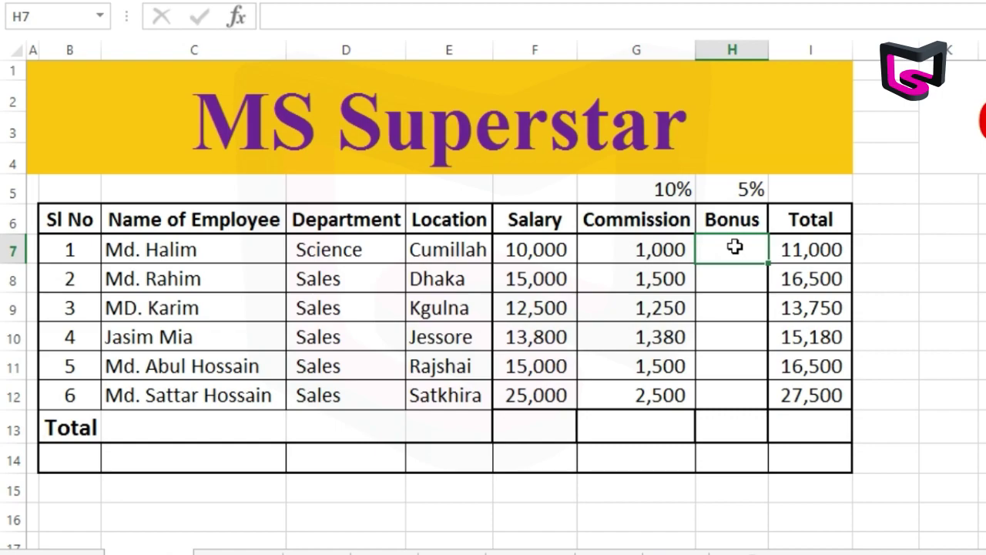
# Step: Enter =F7*$H$5 in H7 and fill it down the Bonus column
pyautogui.write('=')
pyautogui.click(540, 251)
pyautogui.write('*')
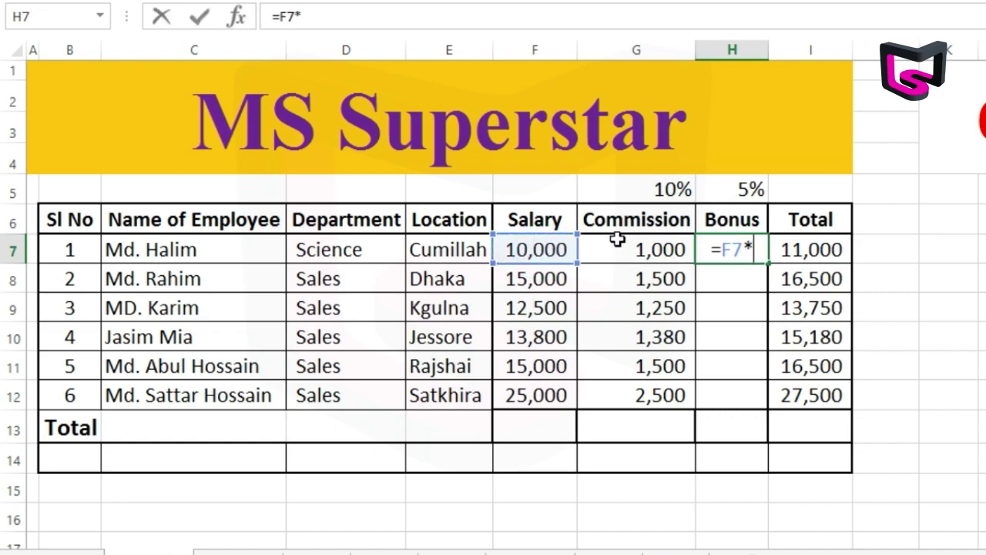
pyautogui.click(744, 192)
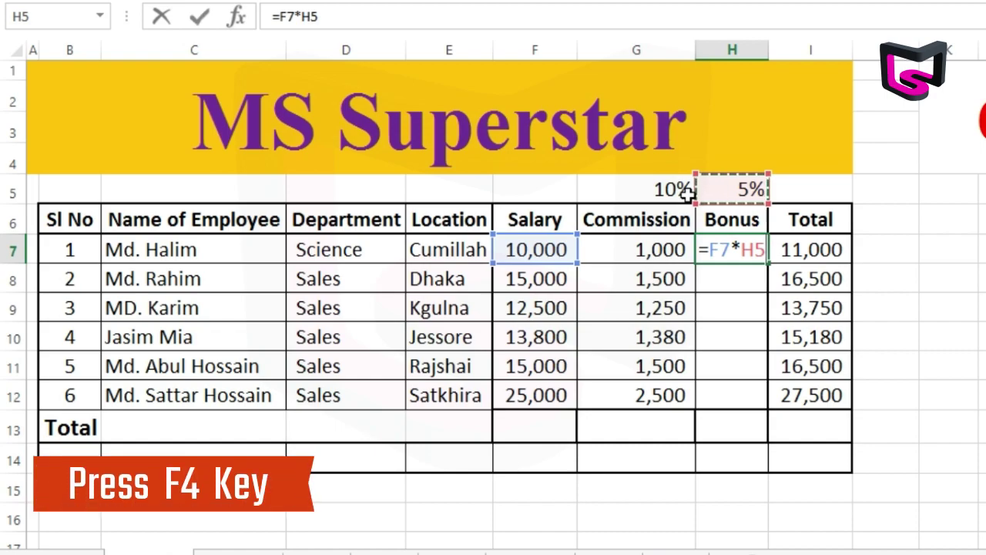
pyautogui.press('F4')
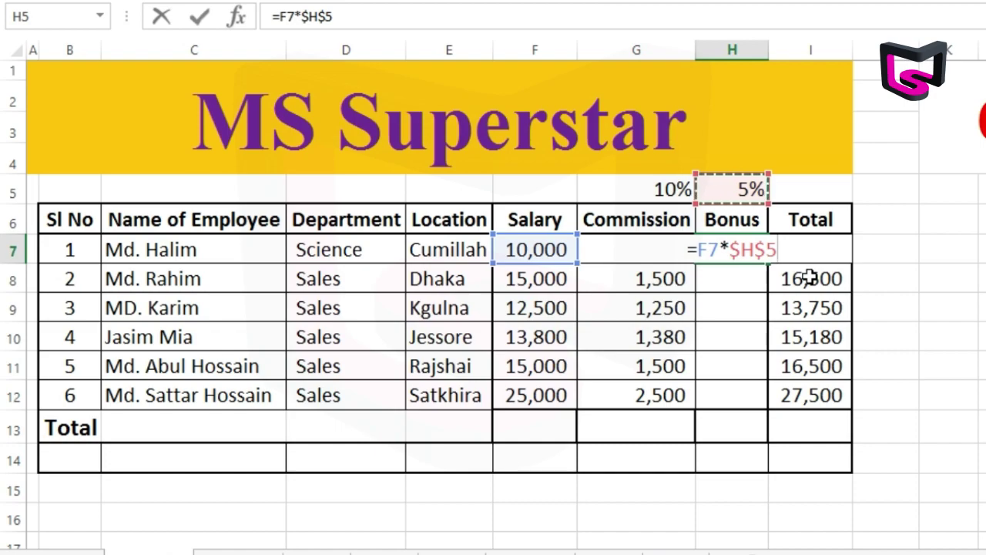
pyautogui.press('Return')
pyautogui.click(732, 249)
pyautogui.doubleClick(769, 263)
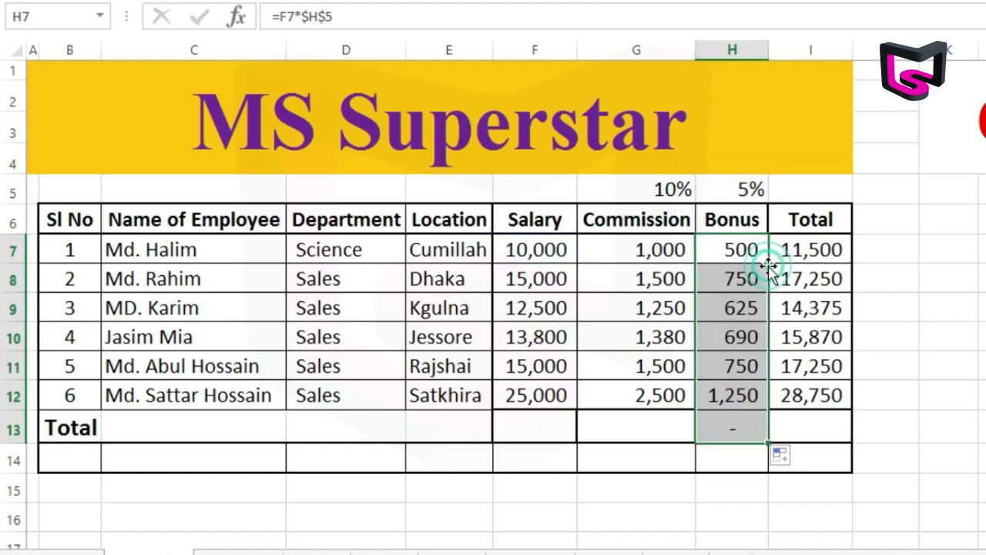
# Step: Clear the stray value in H13 and open H10's bonus formula to check its references
pyautogui.click(748, 335)
pyautogui.click(746, 411)
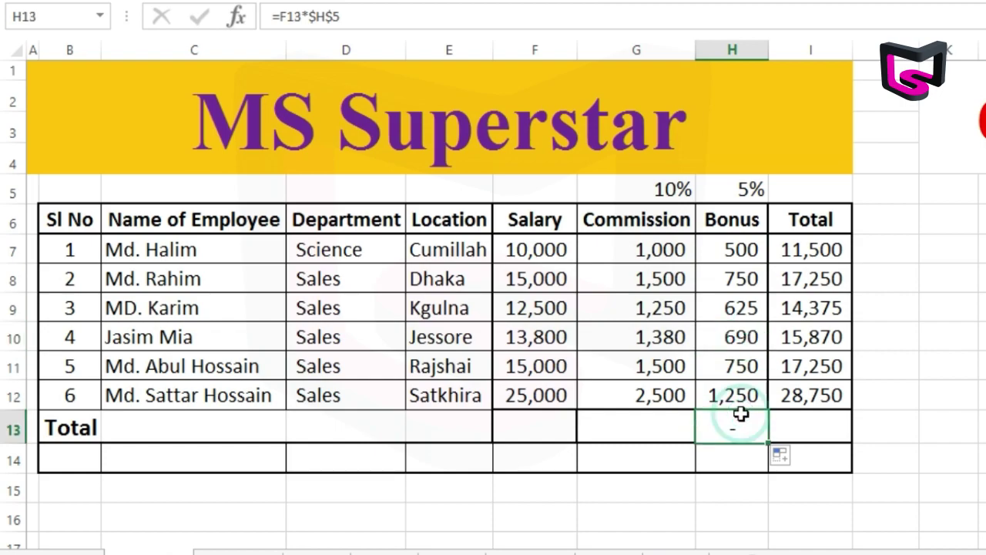
pyautogui.press('Delete')
pyautogui.doubleClick(737, 331)
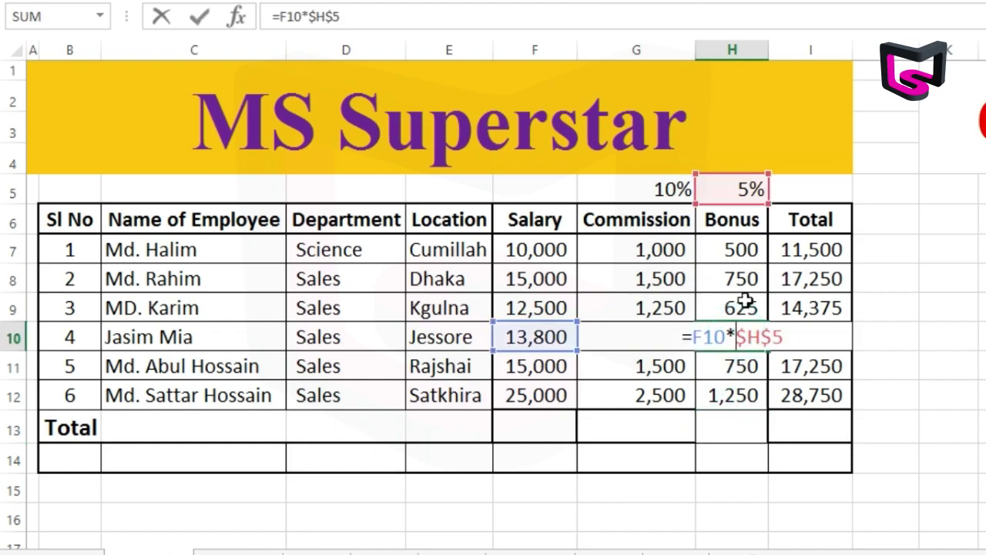
pyautogui.click(741, 308)
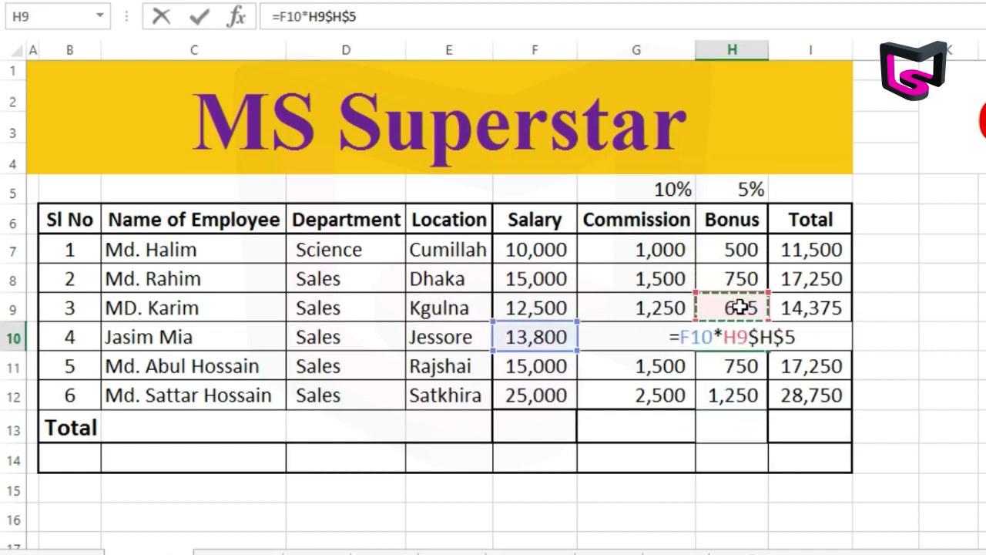
# Step: Abandon the broken H10 edit and check H9's bonus formula
pyautogui.press('Return')
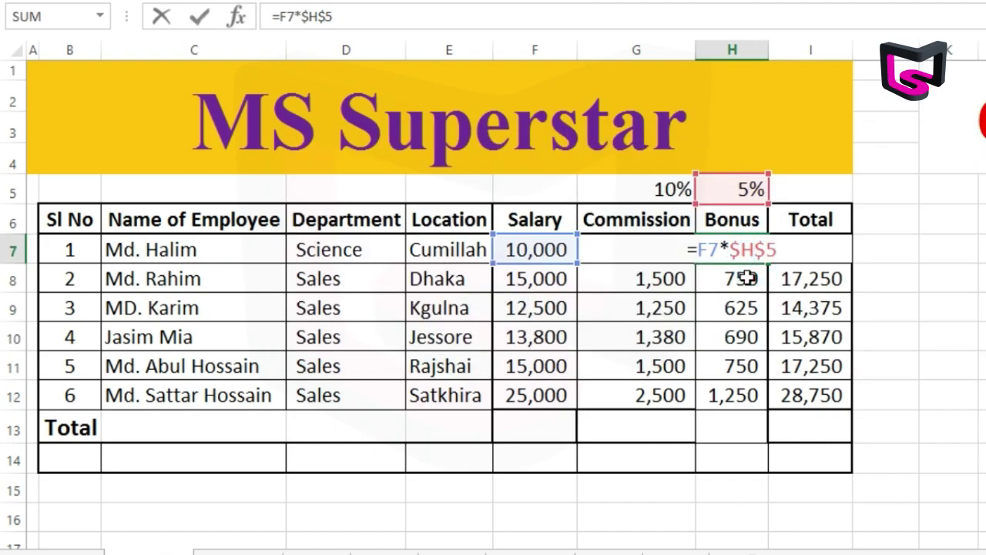
pyautogui.press('Return')
pyautogui.click(748, 306)
pyautogui.doubleClick(744, 307)
pyautogui.press('Return')
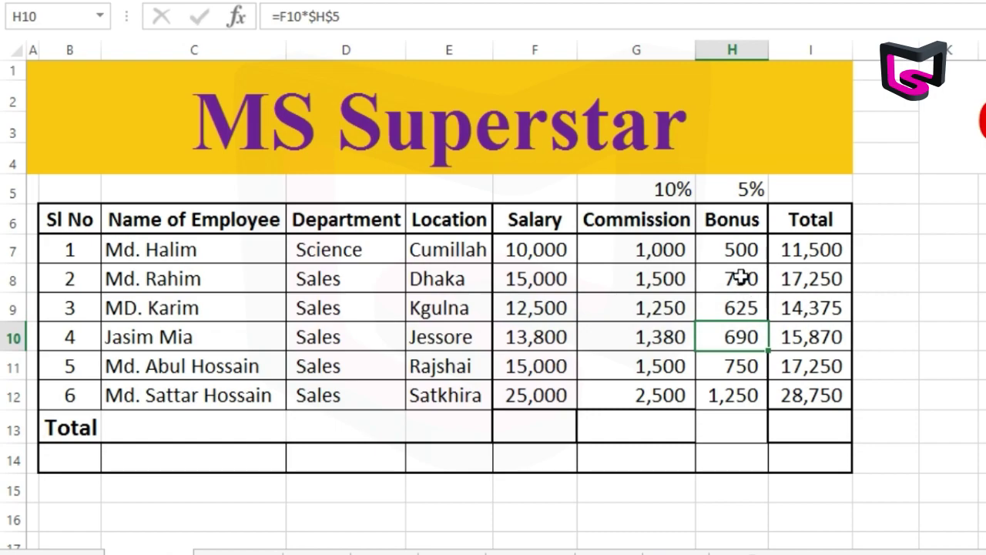
# Step: Verify H8 (=F8*$H$5, 750) and H7 (500) against the 5% rate in H5
pyautogui.doubleClick(742, 278)
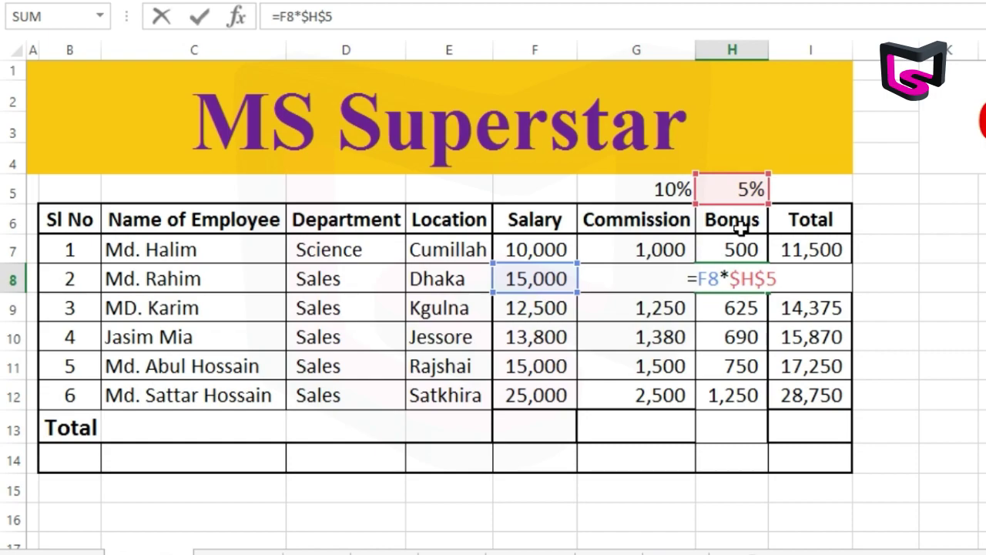
pyautogui.press('Return')
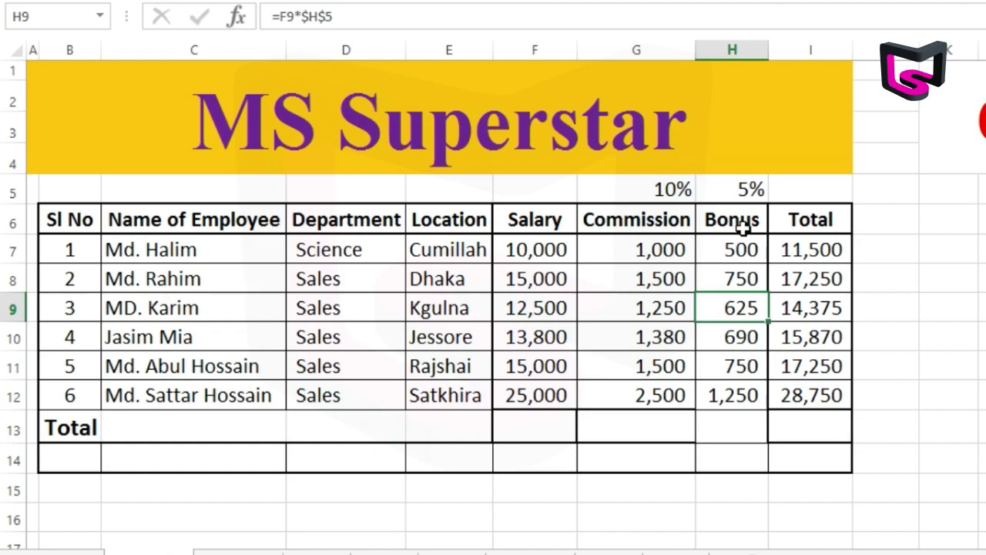
pyautogui.click(732, 246)
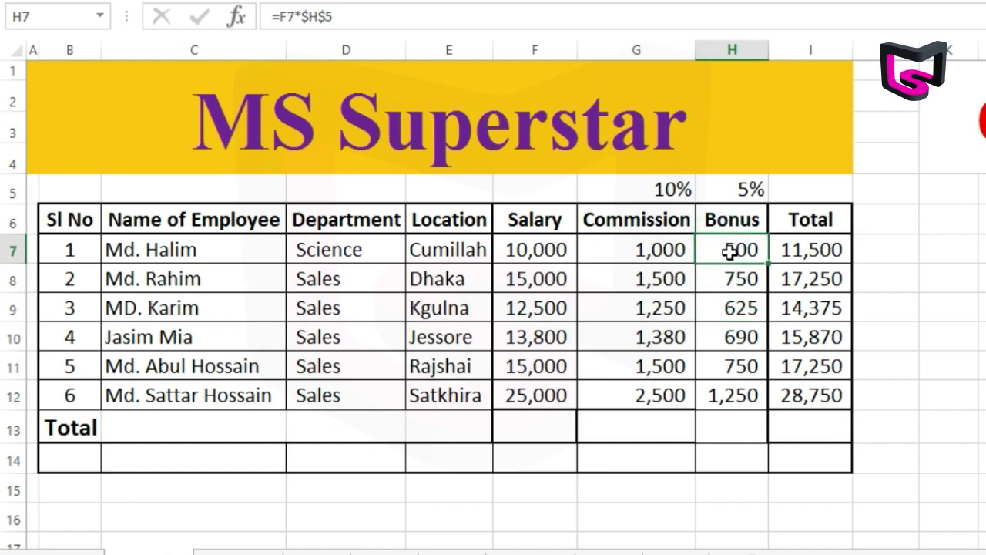
pyautogui.doubleClick(730, 251)
pyautogui.click(730, 251)
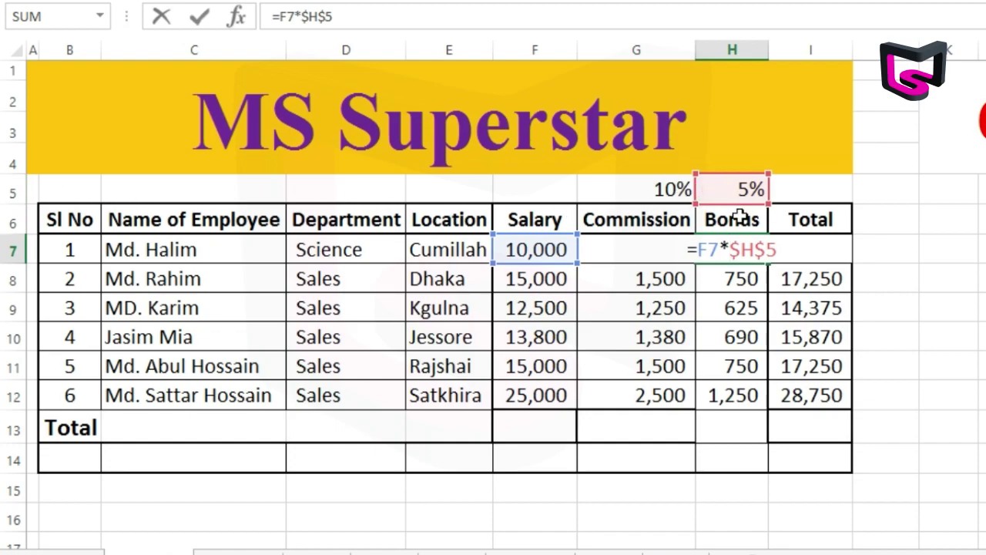
pyautogui.press('Return')
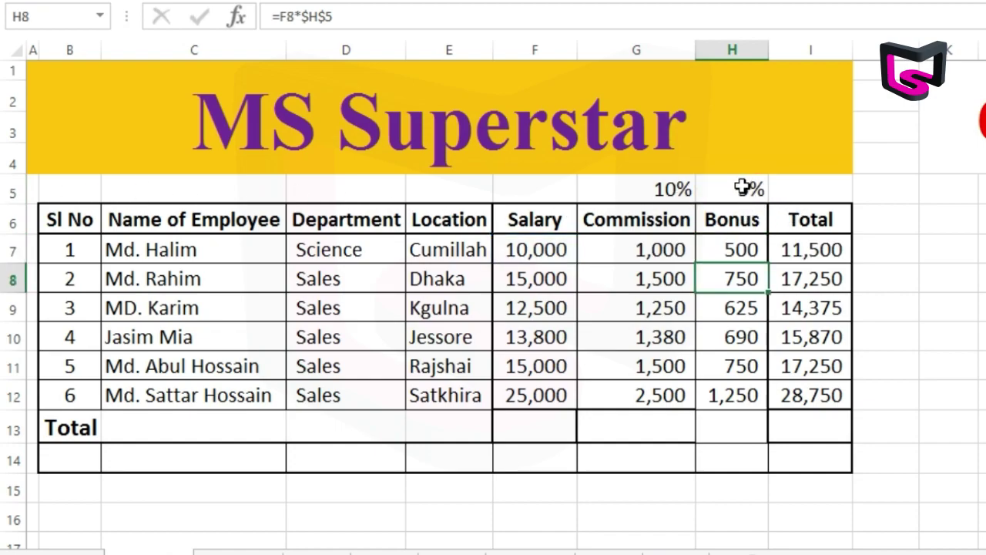
pyautogui.click(741, 187)
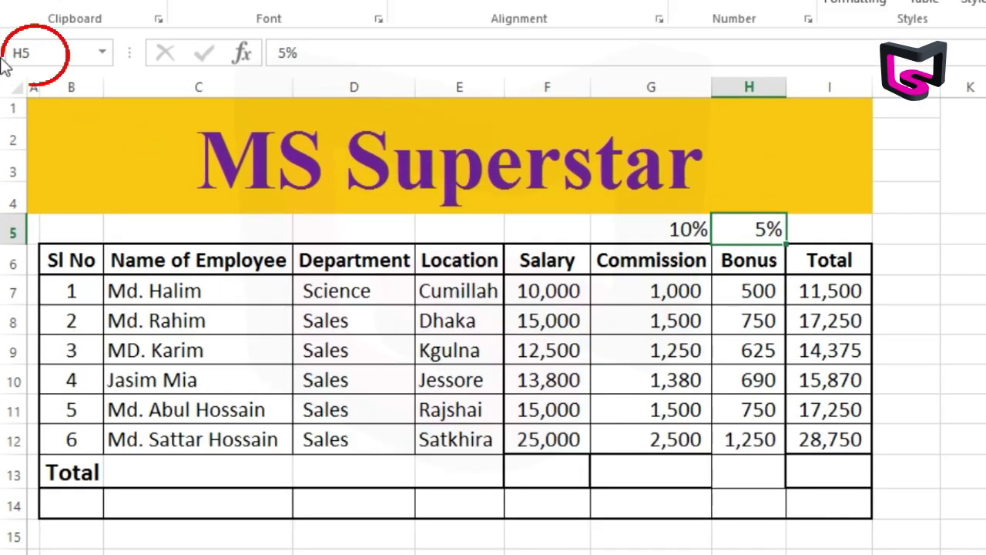
pyautogui.click(665, 233)
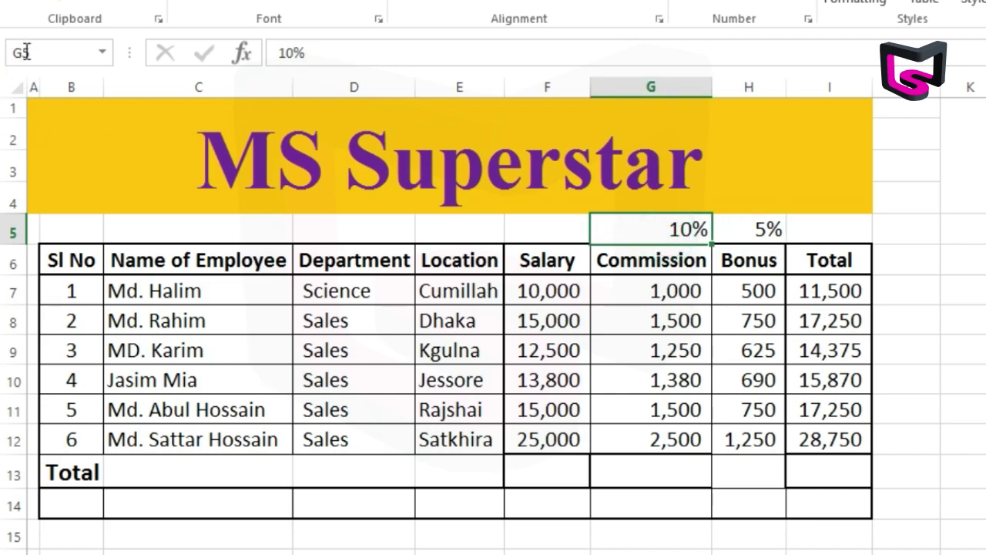
pyautogui.click(774, 240)
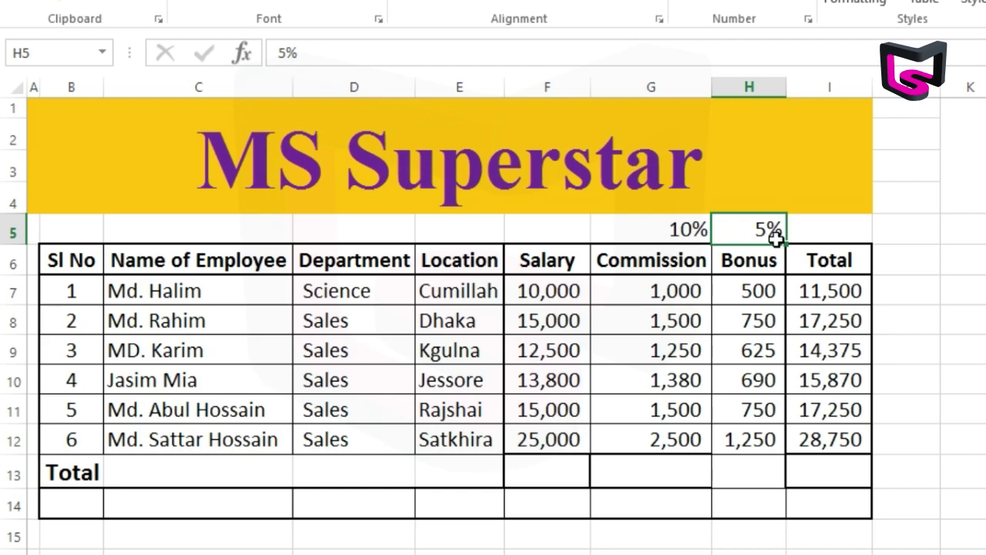
pyautogui.click(17, 228)
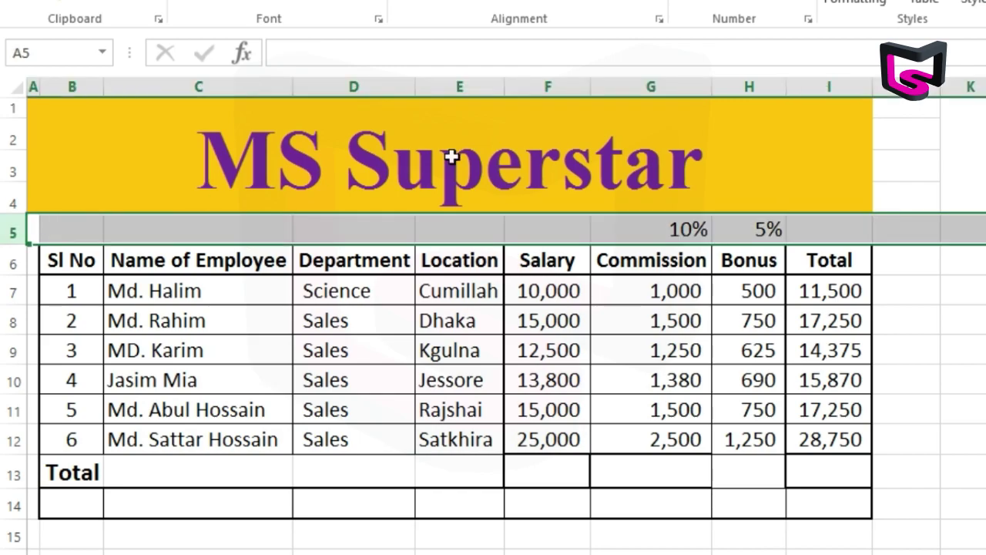
pyautogui.click(759, 83)
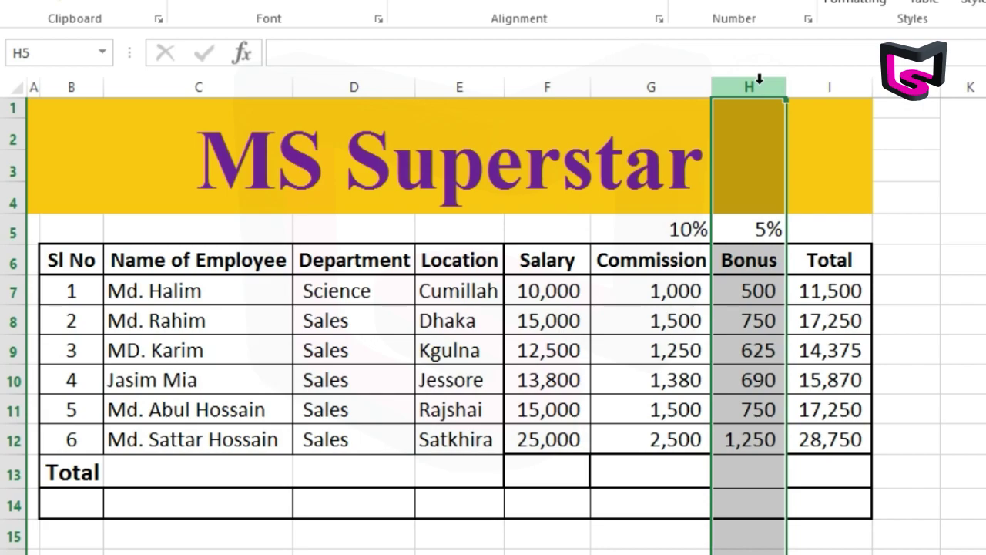
pyautogui.click(772, 231)
# Step: Change the H7 bonus formula to =F7*$H5, with only the column locked
pyautogui.click(760, 288)
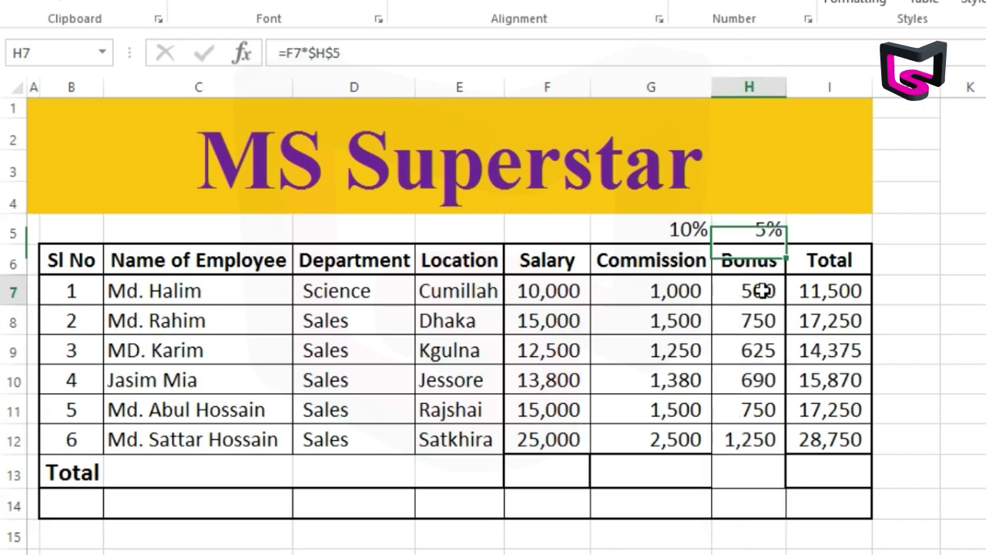
pyautogui.doubleClick(759, 291)
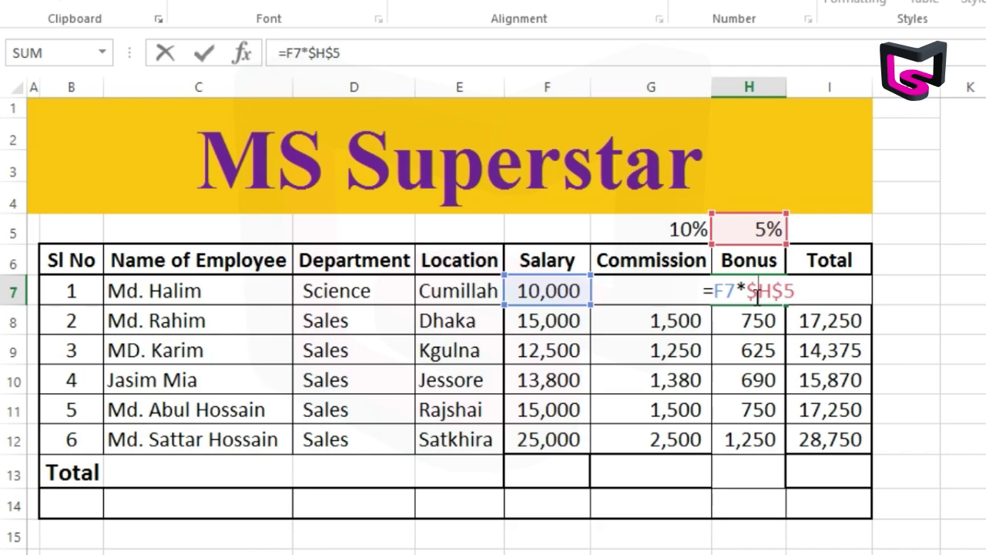
pyautogui.click(786, 291)
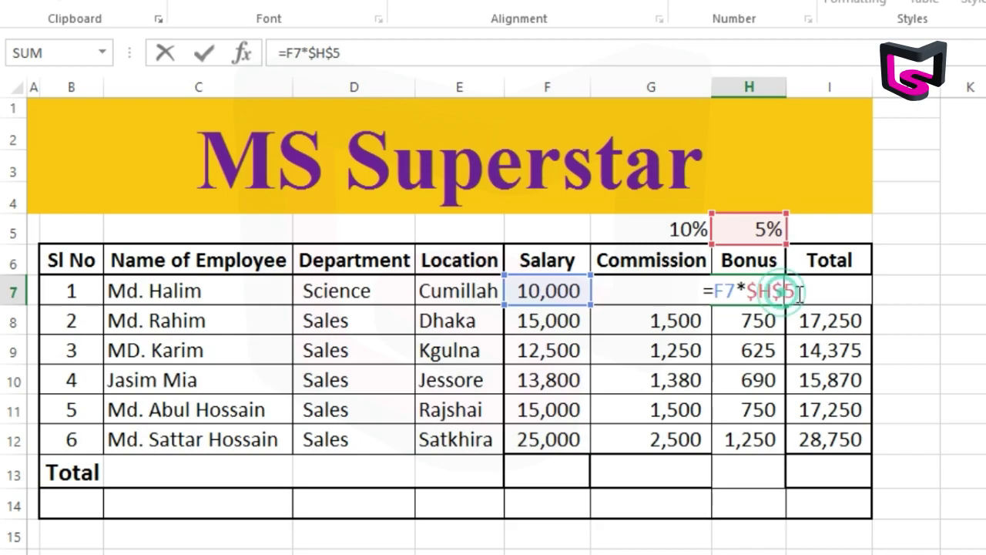
pyautogui.press('F4')
pyautogui.press('F4')
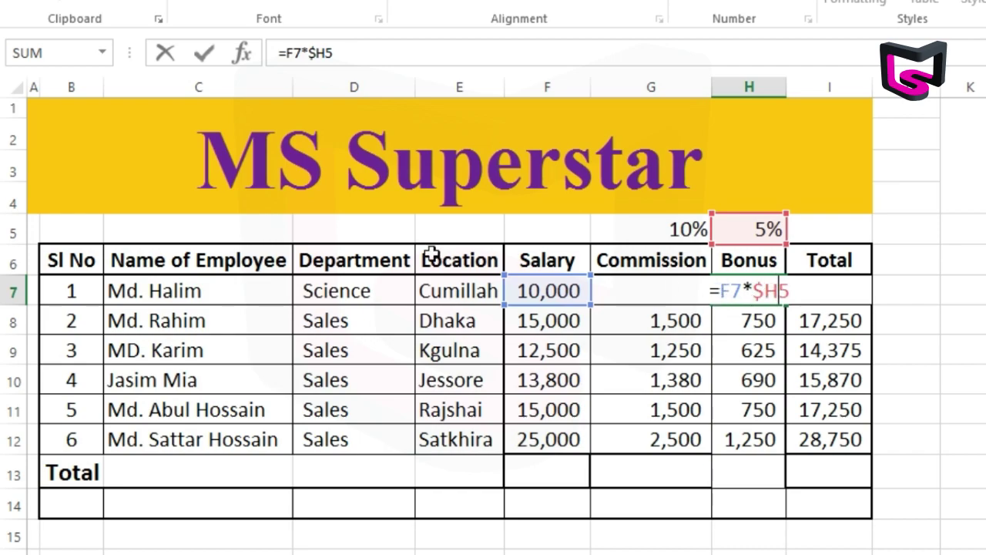
pyautogui.press('Return')
# Step: Fill H7 down to H11, autofit column H, and inspect the copied formulas
pyautogui.press('Up')
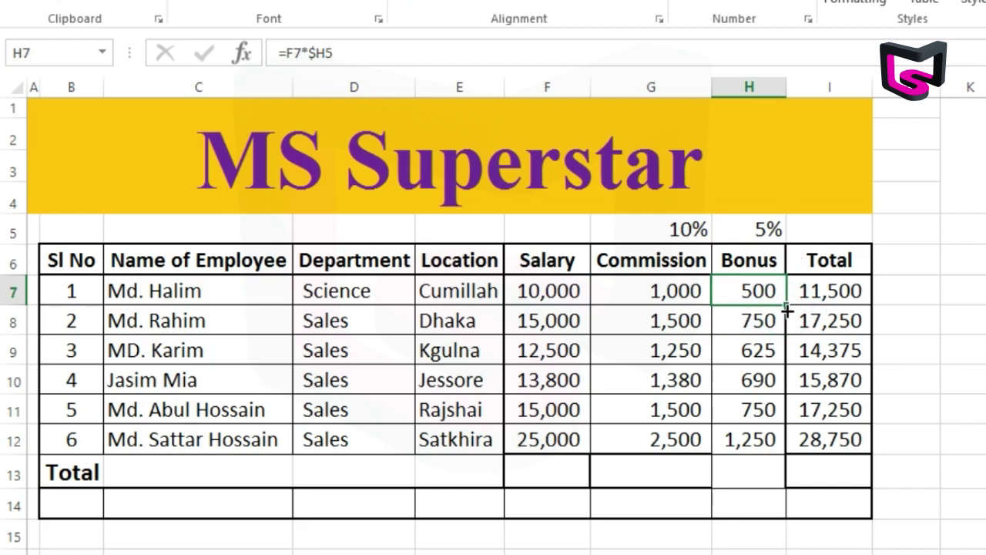
pyautogui.moveTo(786, 308); pyautogui.dragTo(798, 410)
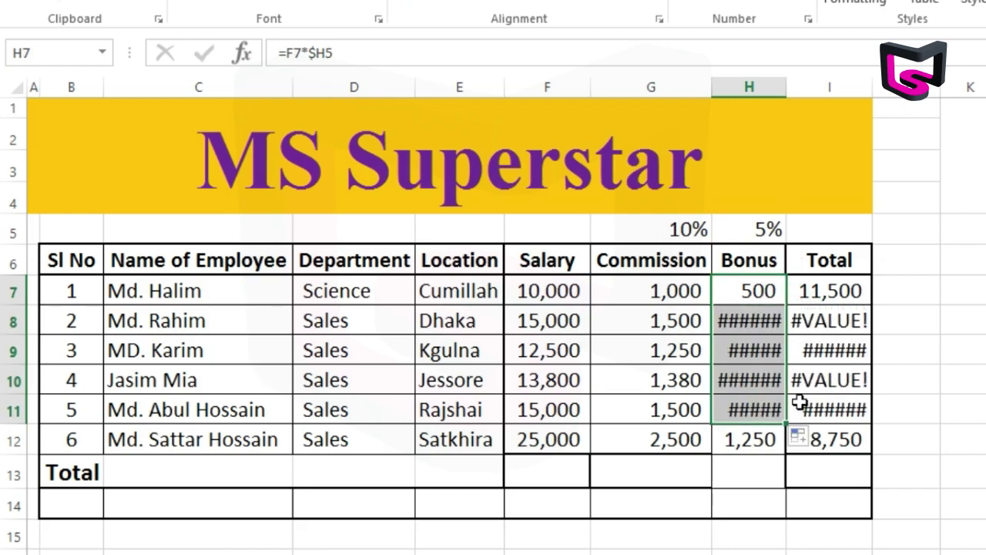
pyautogui.click(779, 374)
pyautogui.doubleClick(787, 87)
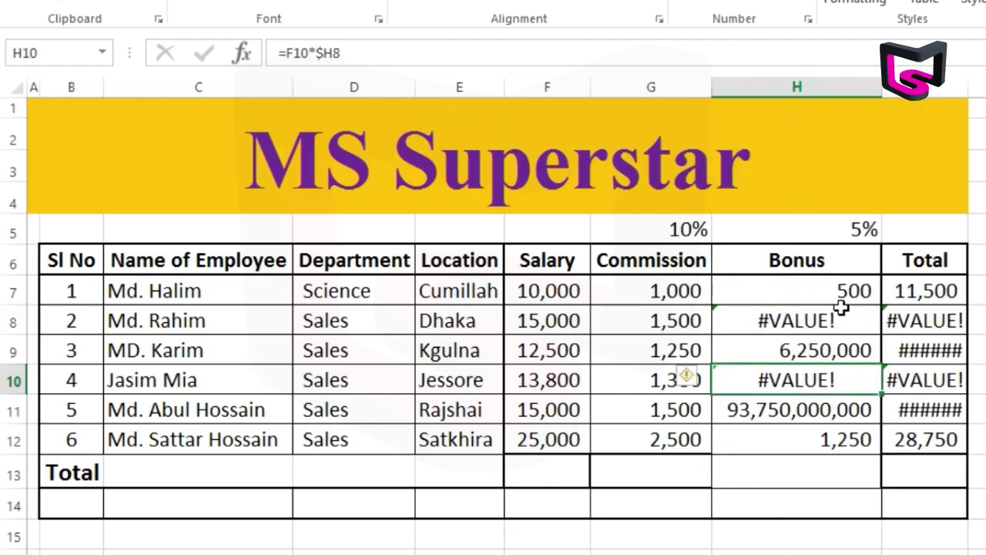
pyautogui.click(832, 282)
pyautogui.doubleClick(834, 285)
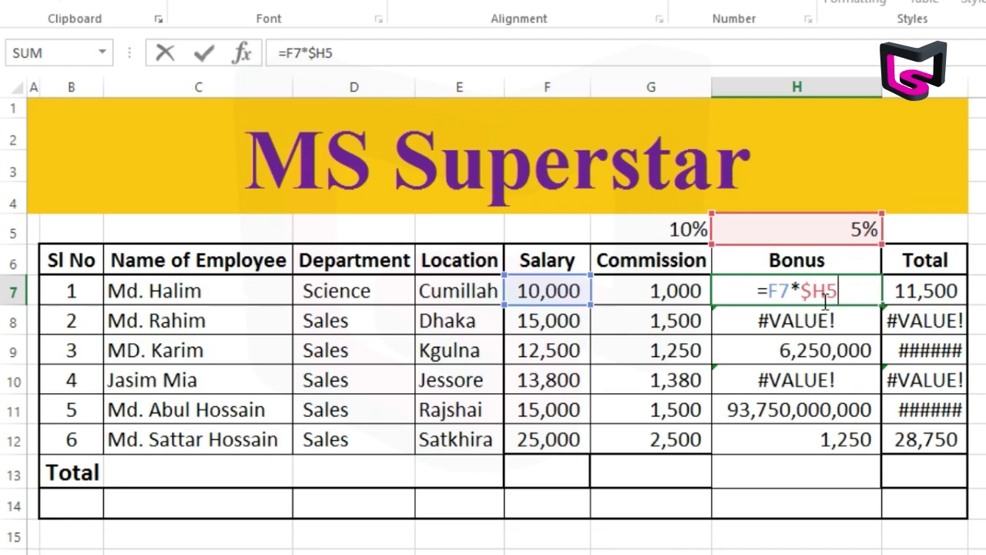
pyautogui.press('Return')
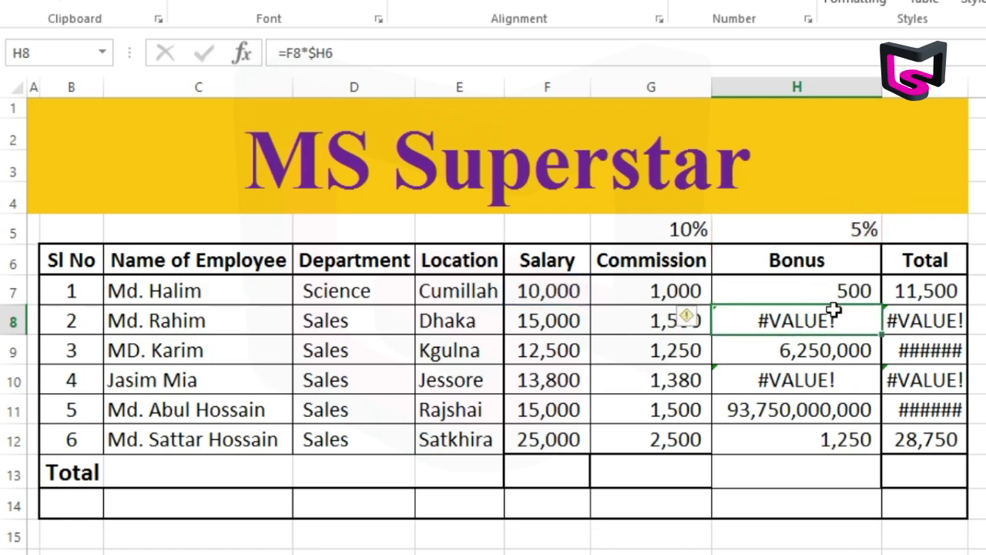
pyautogui.doubleClick(830, 316)
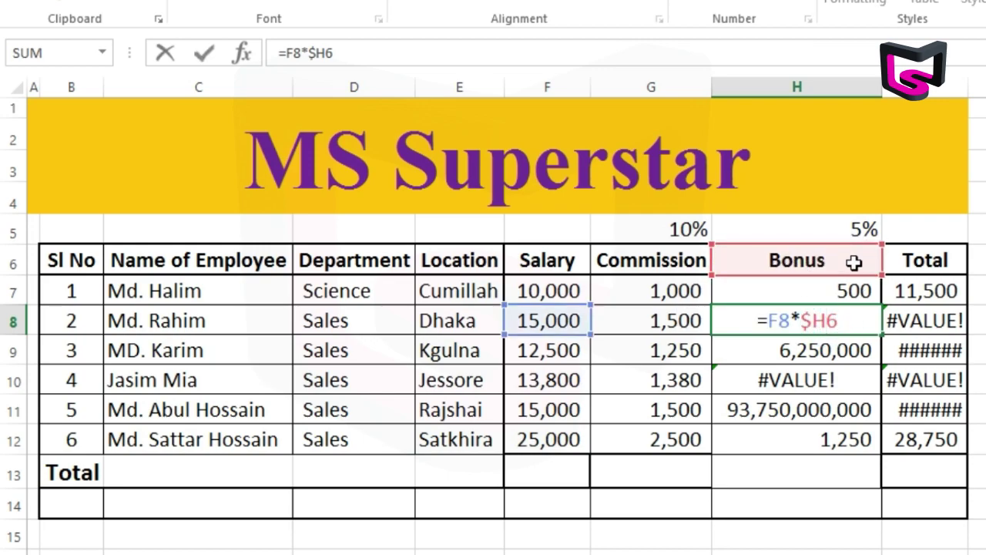
pyautogui.press('Return')
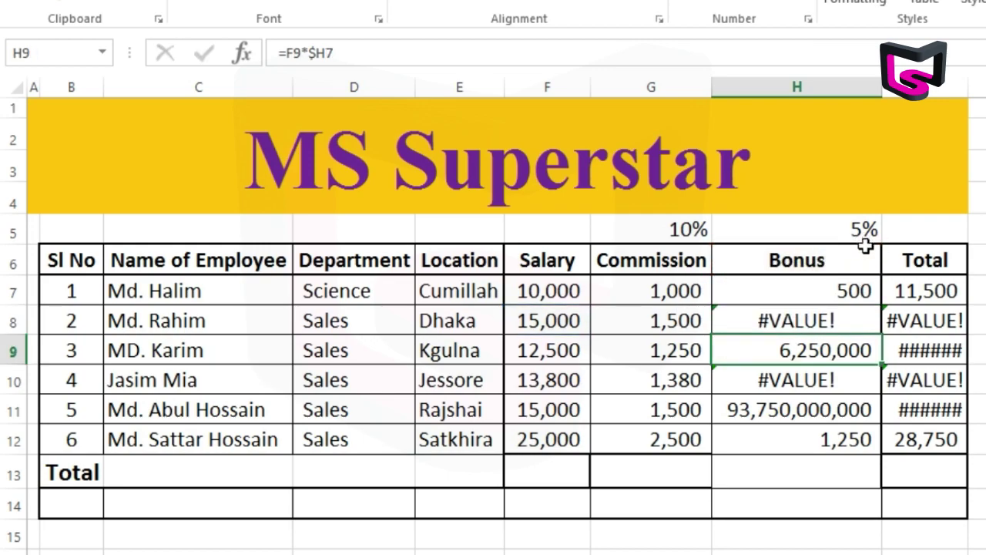
pyautogui.click(836, 228)
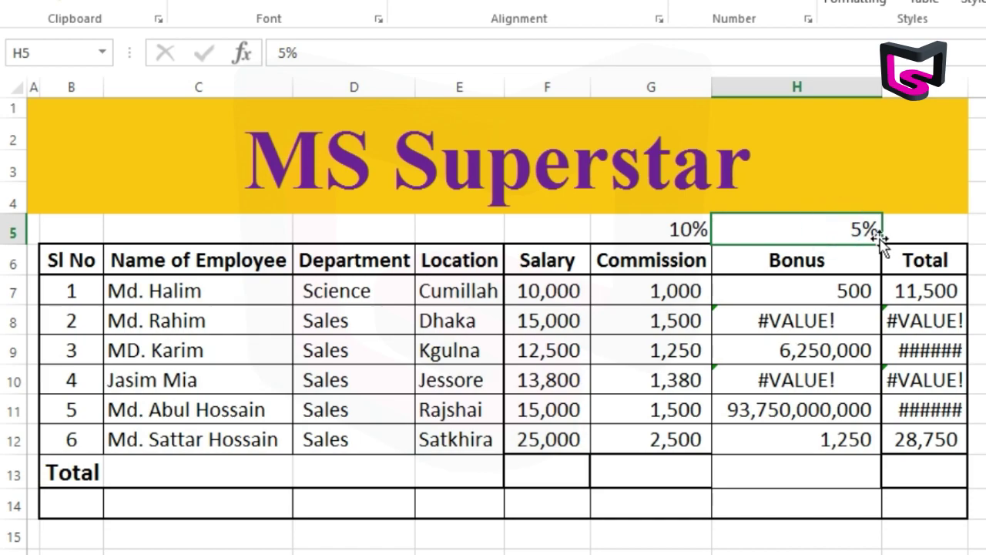
pyautogui.click(867, 292)
# Step: Copy H7's formula across row 7, inspect I7, then reopen H7 for editing
pyautogui.moveTo(791, 274); pyautogui.dragTo(975, 262)
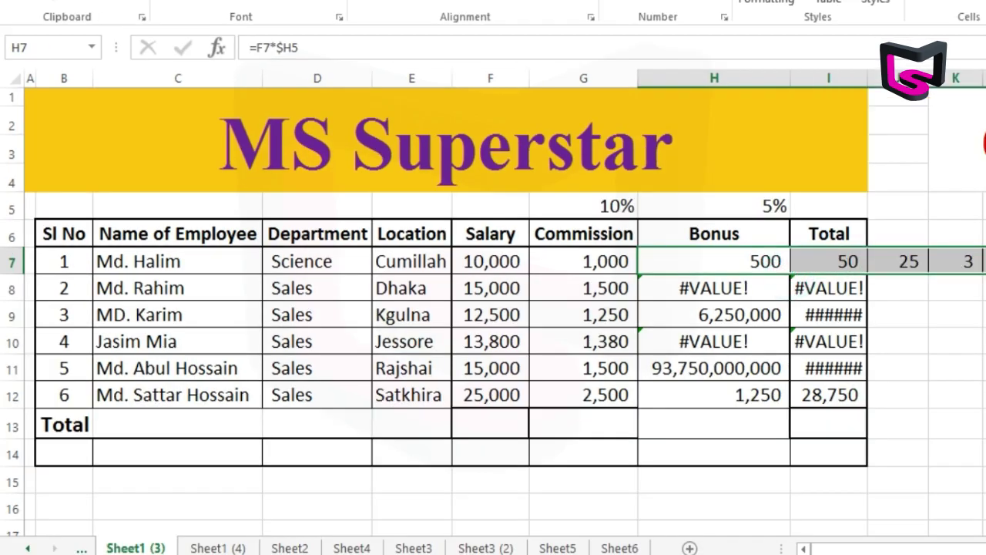
pyautogui.doubleClick(864, 263)
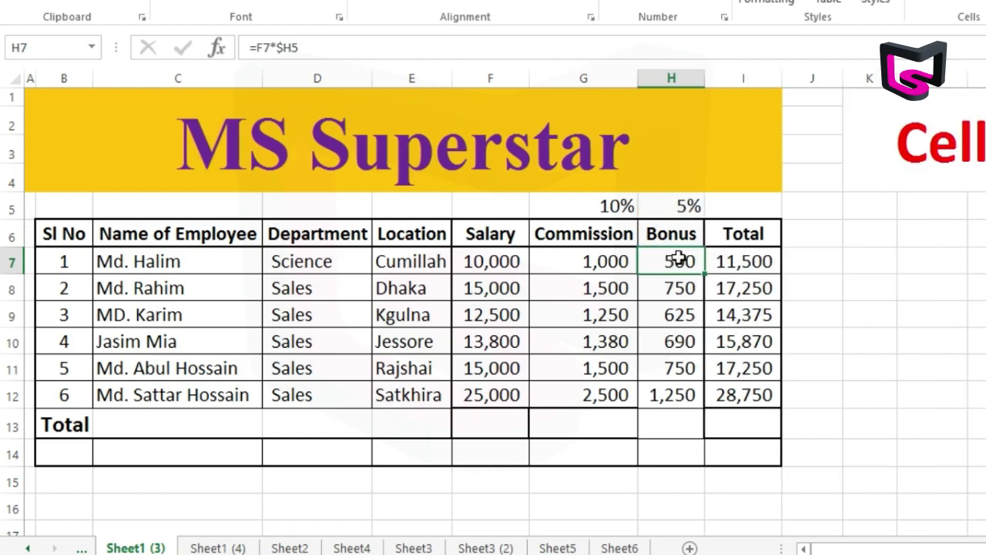
pyautogui.doubleClick(679, 259)
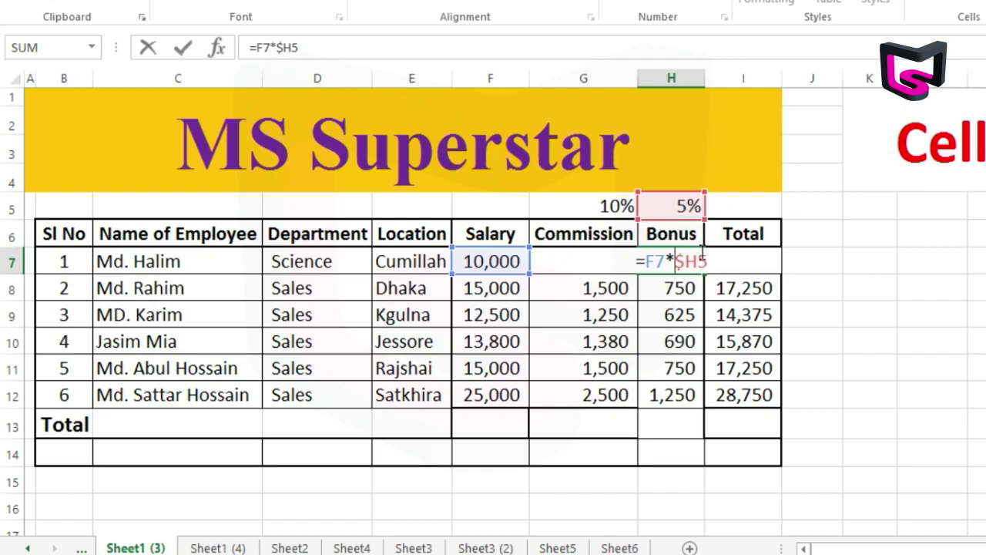
# Step: Change the H7 bonus formula to =F7*H$5, locking only the row
pyautogui.click(690, 260)
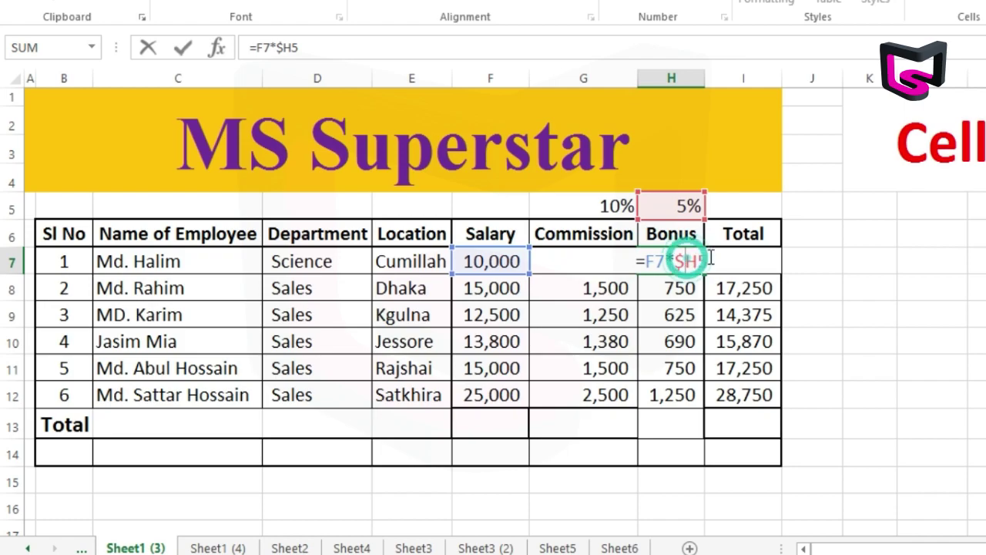
pyautogui.press('BackSpace')
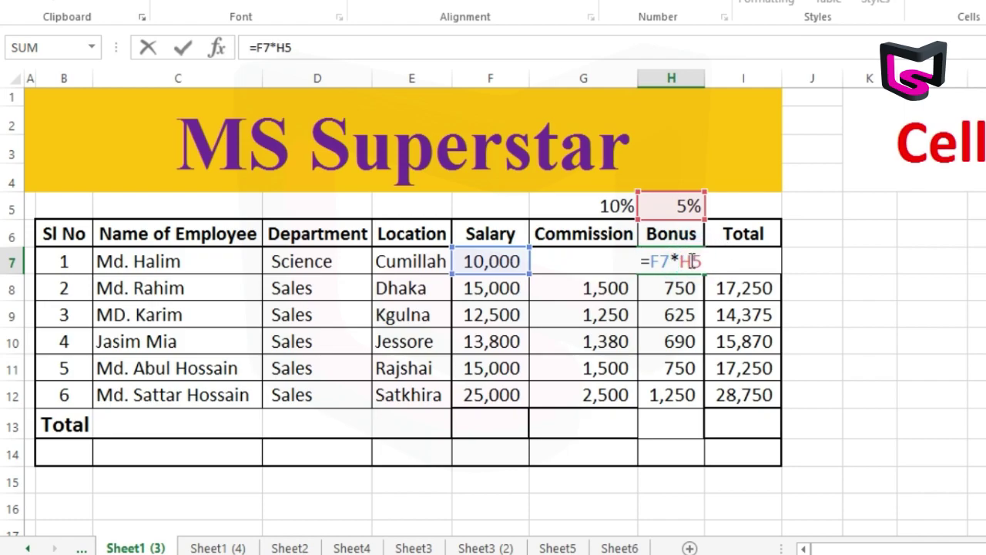
pyautogui.click(692, 260)
pyautogui.write('$')
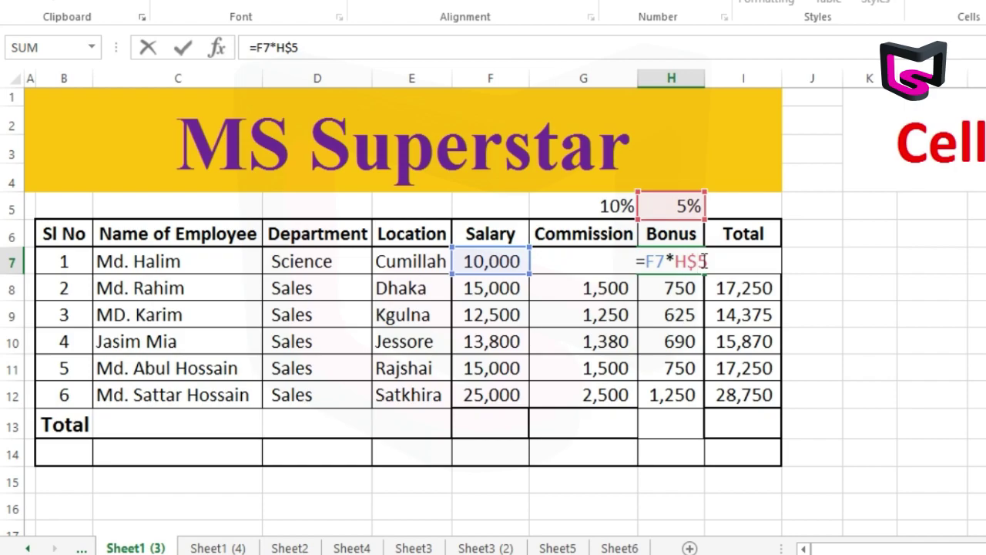
pyautogui.hotkey('ctrl', 'Return')
# Step: Fill =F7*H$5 down to H11, check the copies, then copy H7 across row 7 and inspect J7
pyautogui.moveTo(704, 274); pyautogui.dragTo(704, 367)
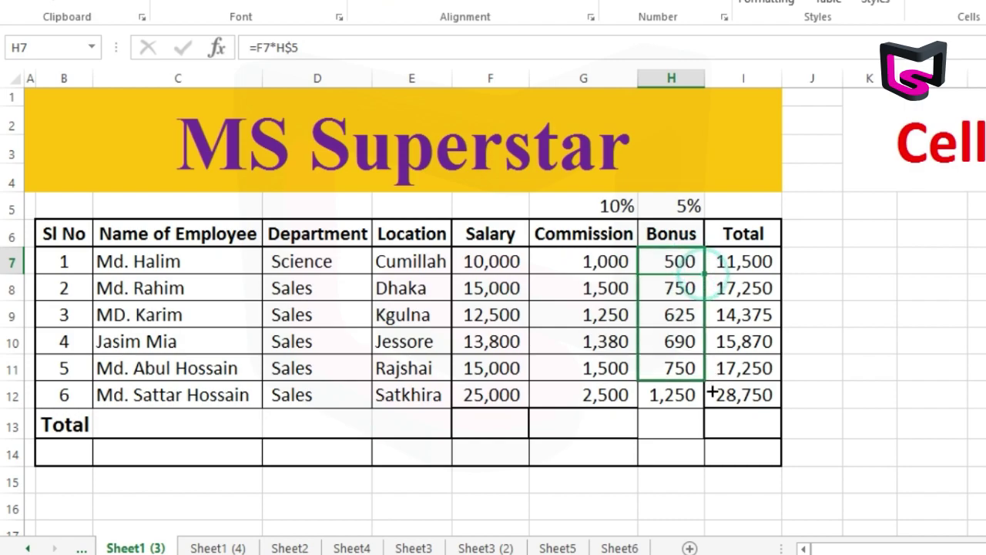
pyautogui.click(692, 368)
pyautogui.click(663, 285)
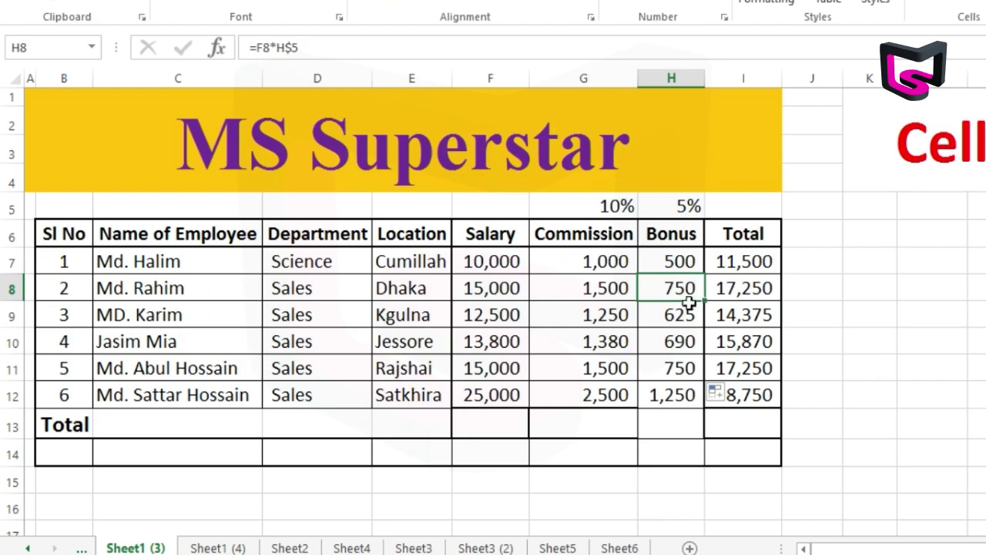
pyautogui.click(669, 323)
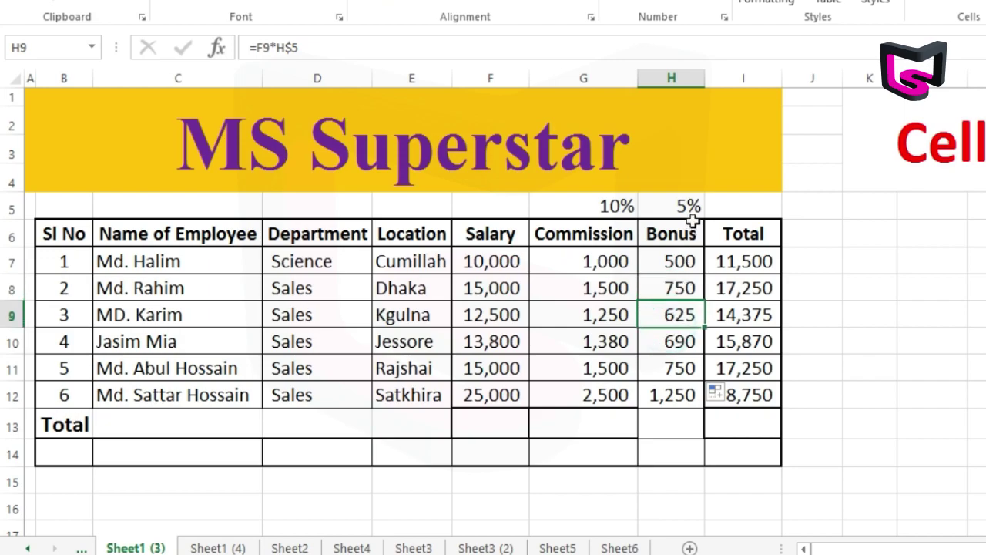
pyautogui.click(691, 259)
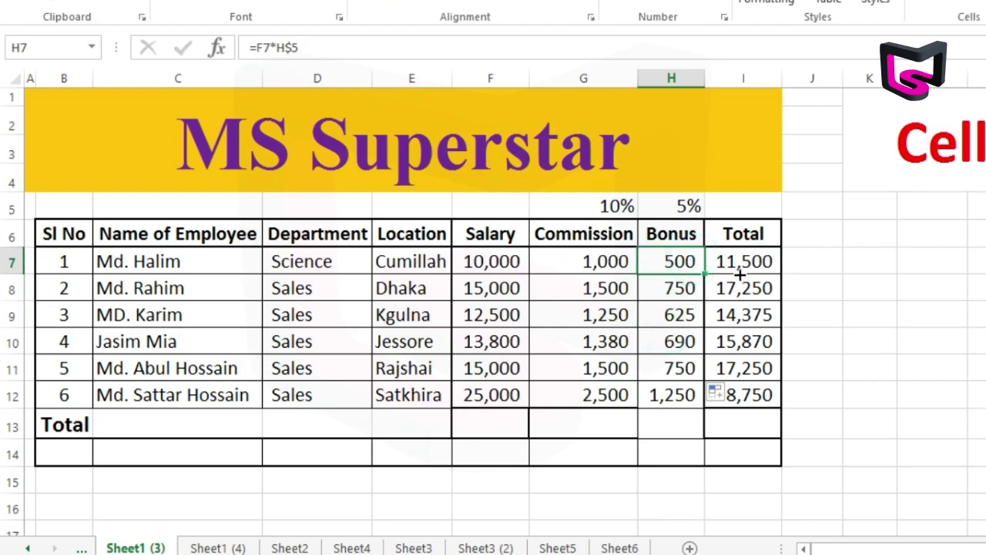
pyautogui.moveTo(738, 273); pyautogui.dragTo(972, 273)
pyautogui.doubleClick(815, 262)
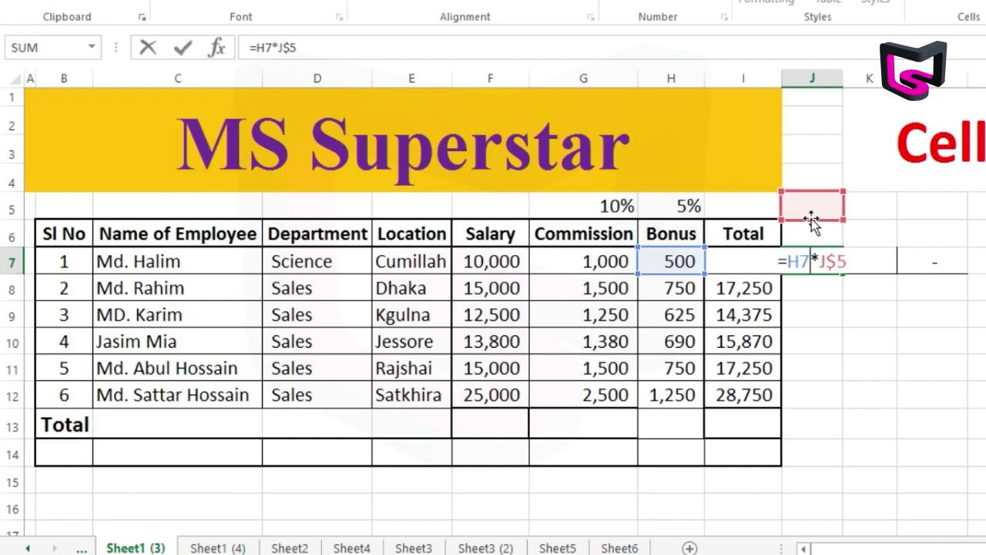
# Step: Fill J7's =H7*J$5 down through J12 and inspect J8's copy
pyautogui.press('Return')
pyautogui.click(809, 260)
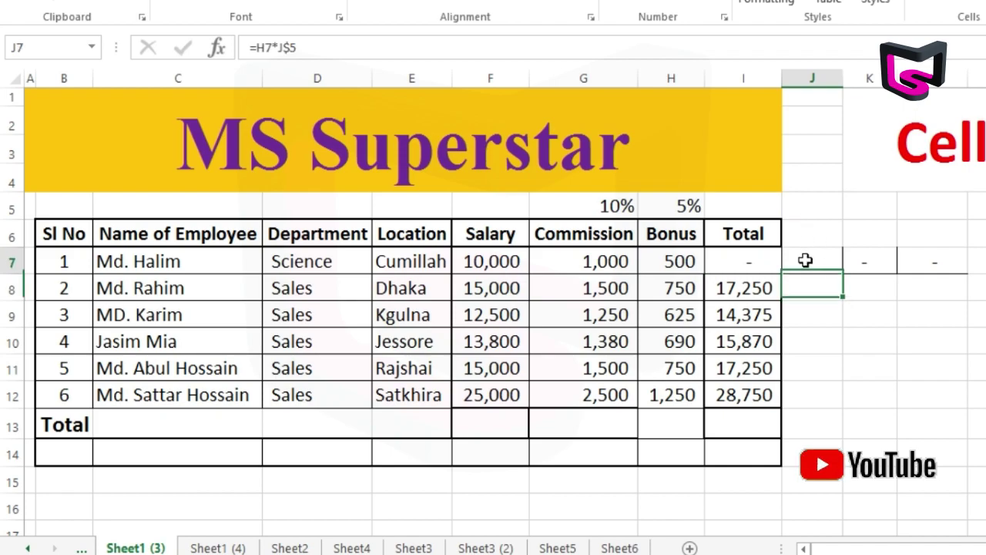
pyautogui.doubleClick(843, 278)
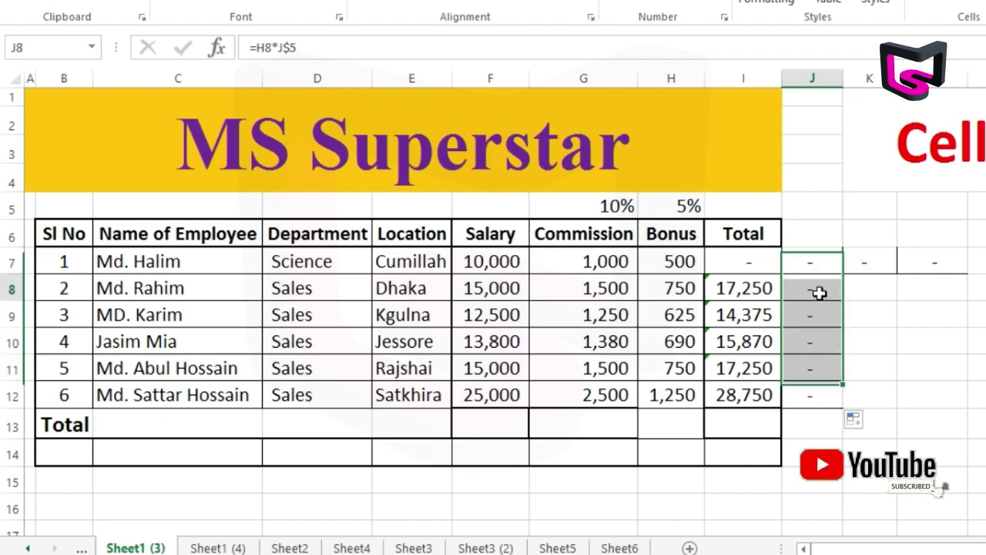
pyautogui.doubleClick(819, 288)
pyautogui.moveTo(816, 368); pyautogui.dragTo(832, 324)
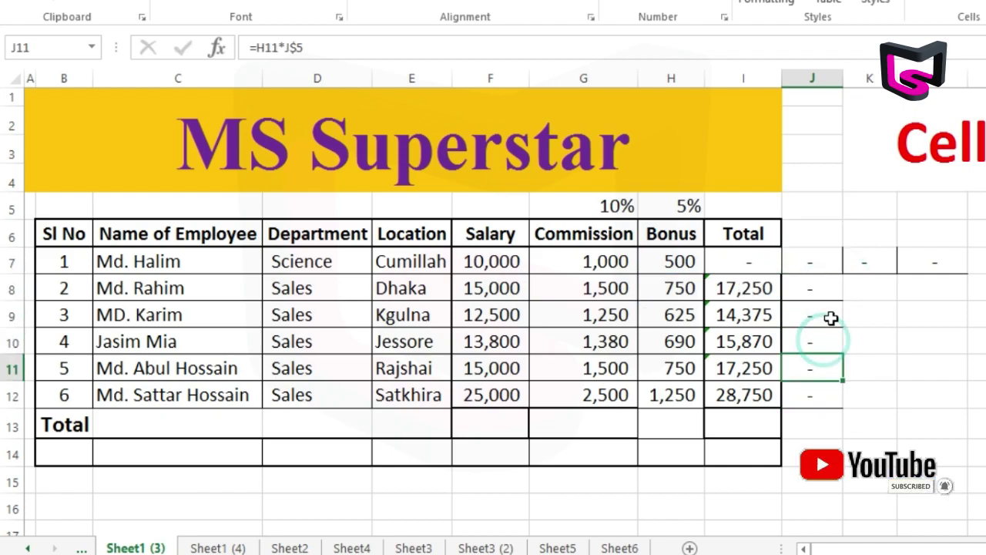
pyautogui.click(822, 182)
# Step: Compare rate cells H5 and empty J5, and inspect K7's formula =I7*K$5
pyautogui.click(678, 205)
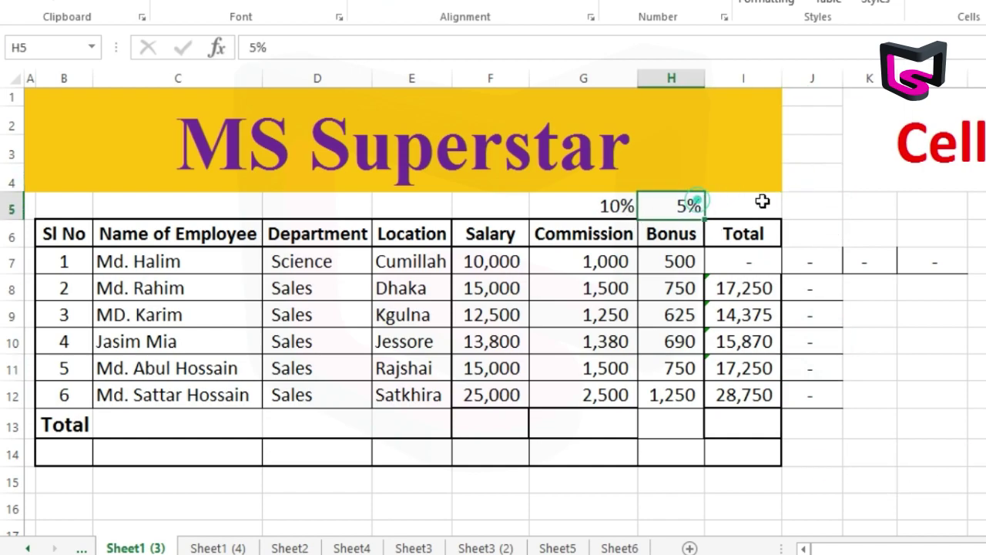
pyautogui.click(802, 202)
pyautogui.click(879, 260)
pyautogui.doubleClick(879, 260)
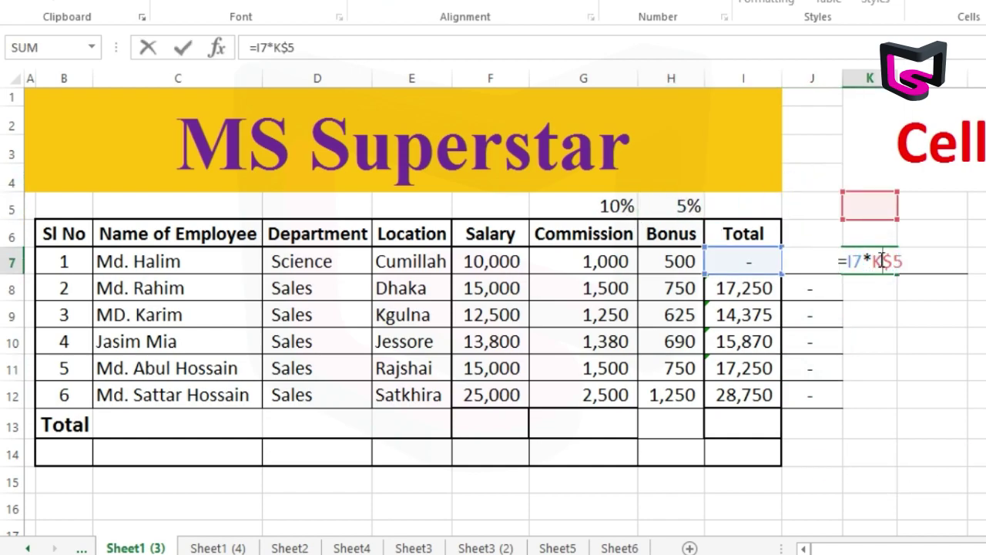
pyautogui.press('Return')
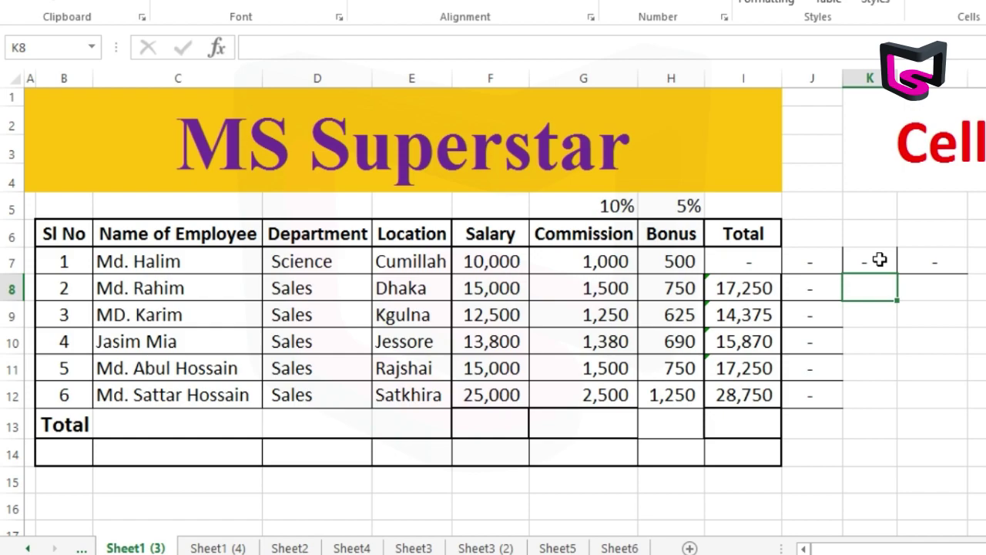